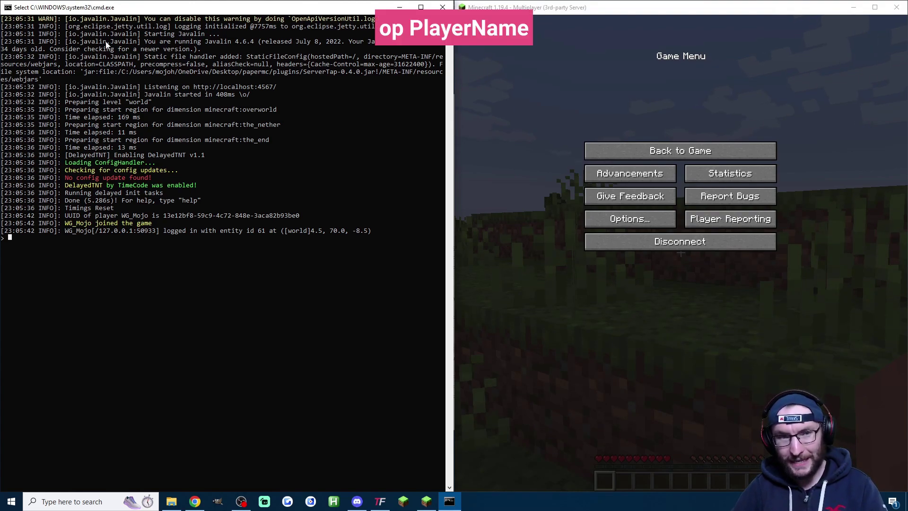
Step: Make the connected player a server operator with the op command in the server console
text(op WG_Moj)
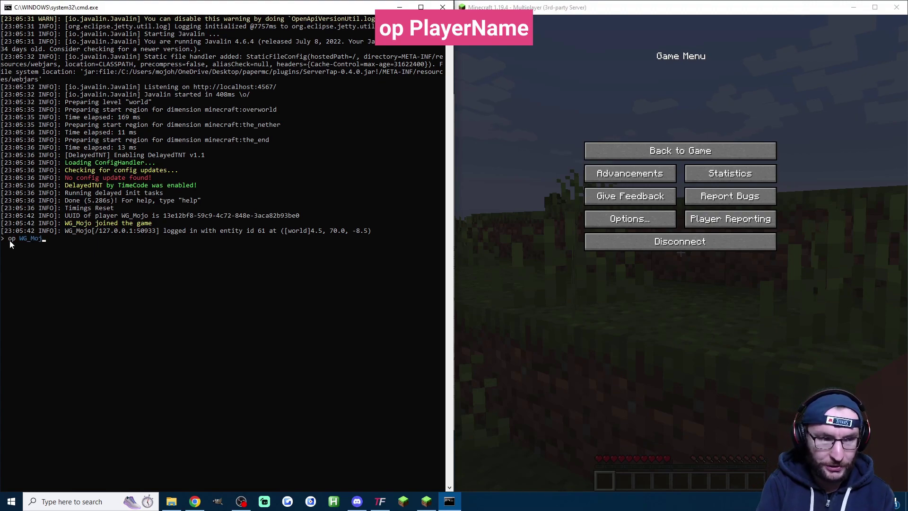
text(o)
key(Return)
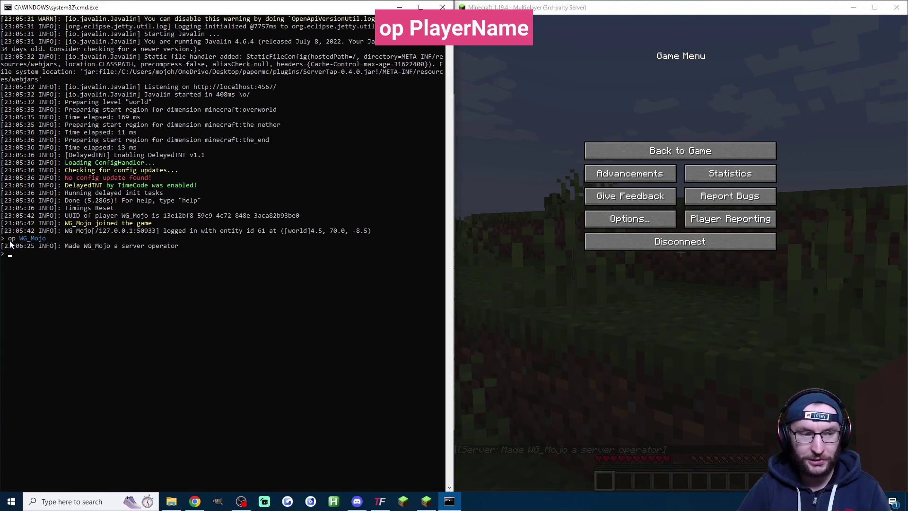
Step: Return to the Minecraft game and summon a creeper with the /summon creeper chat command
click(680, 150)
text(summon creeper)
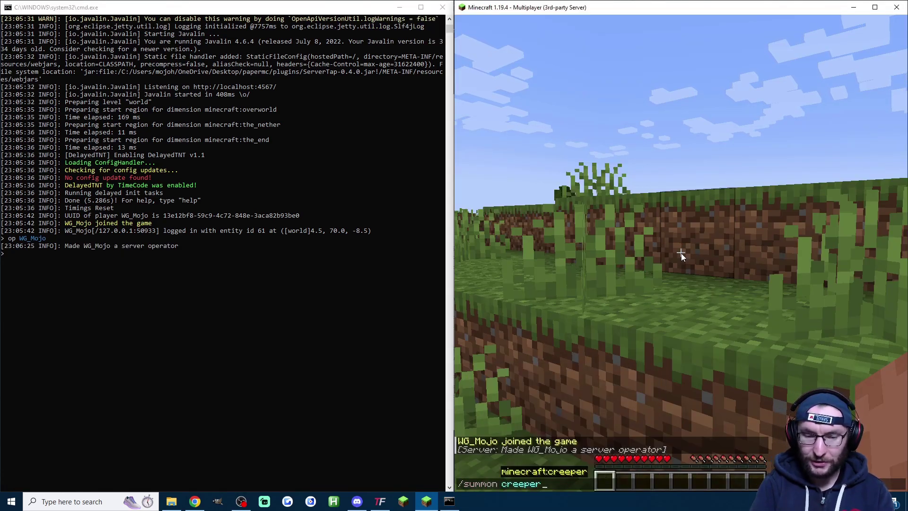
key(Return)
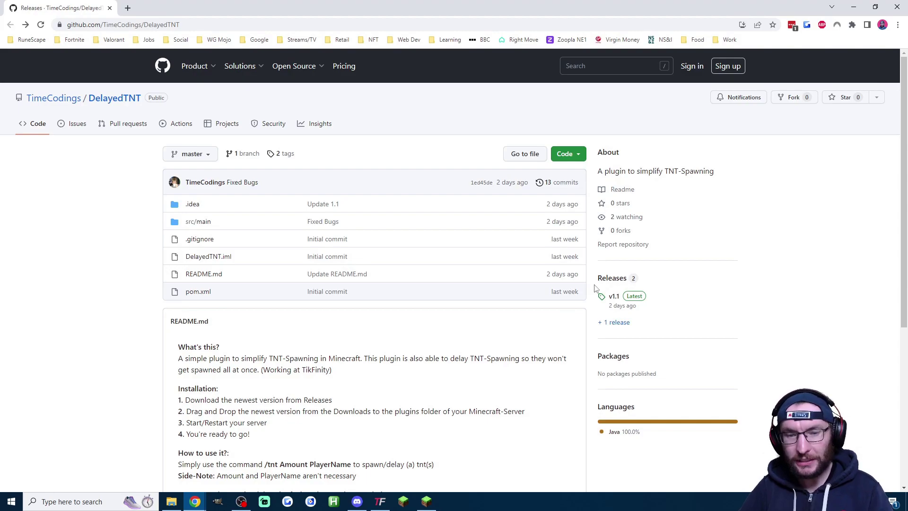
Step: Download DelayedTNT.jar from the repository's v1.1 release into the plugins folder of the papermc server on the Desktop
click(613, 279)
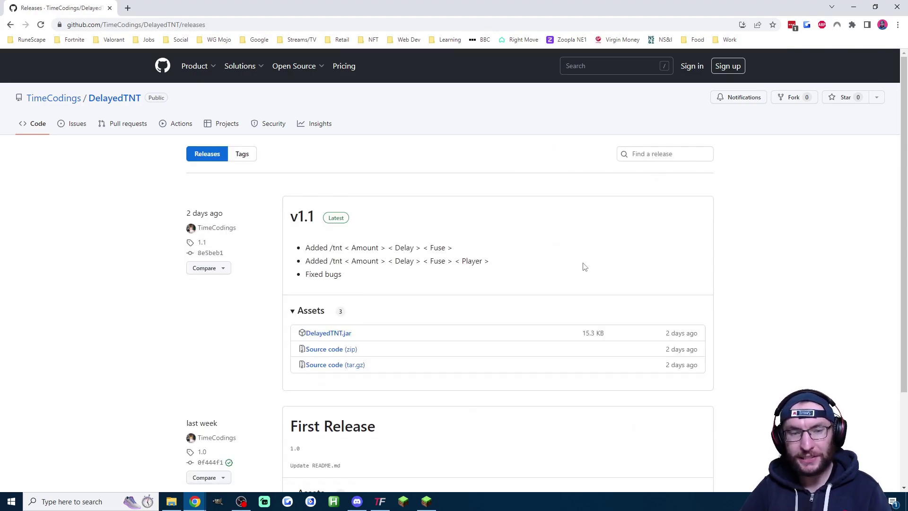
click(349, 336)
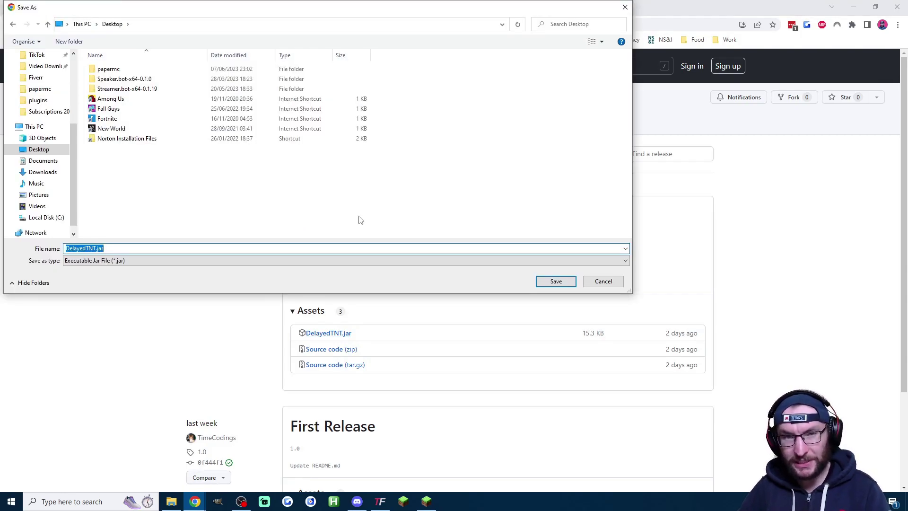
double_click(124, 69)
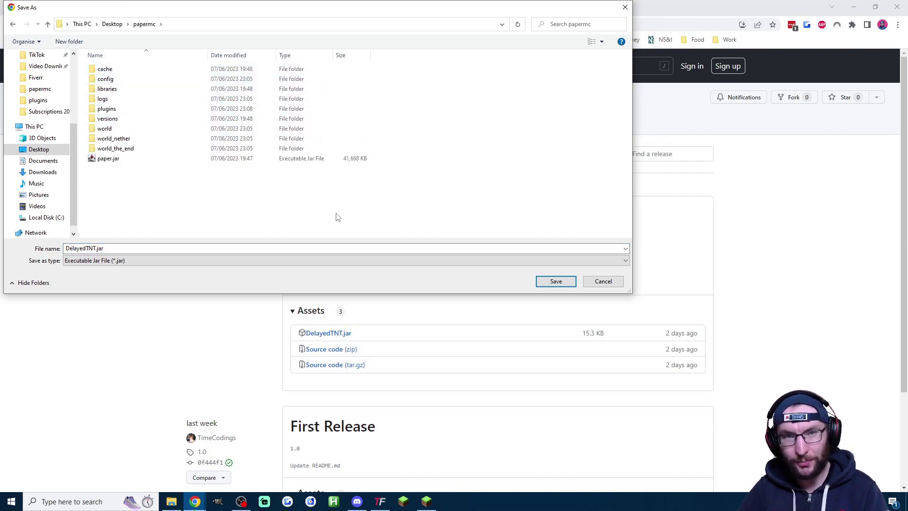
double_click(106, 108)
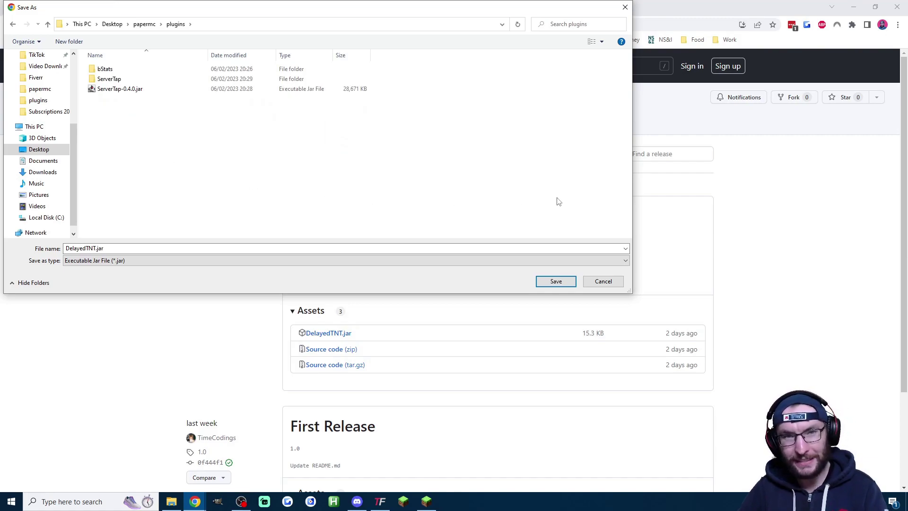
click(555, 281)
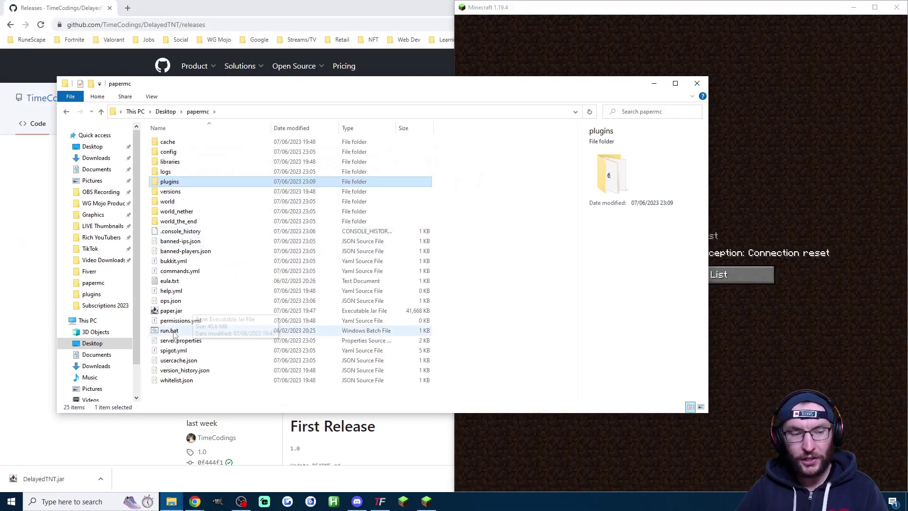
Step: Start the Minecraft server with run.bat from the papermc folder and place its console window beside the game
double_click(170, 330)
drag(249, 59, 1, 142)
click(294, 110)
click(513, 11)
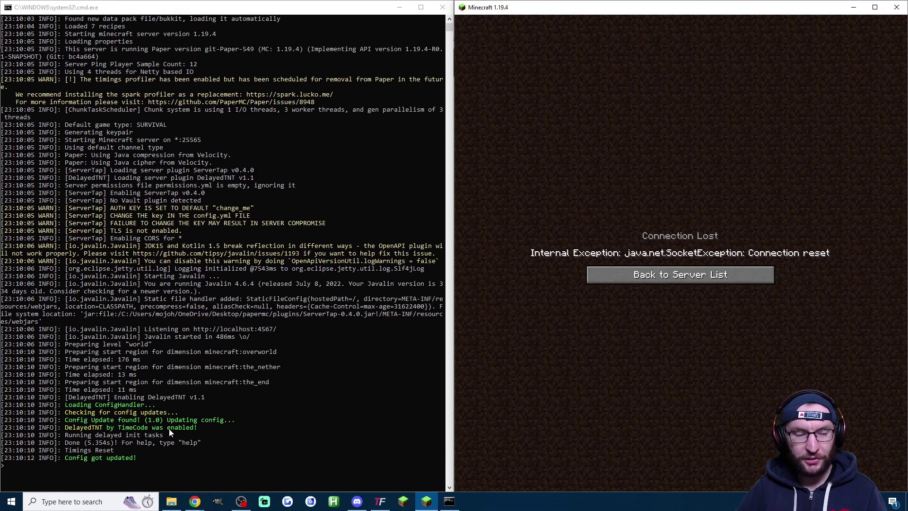
click(180, 432)
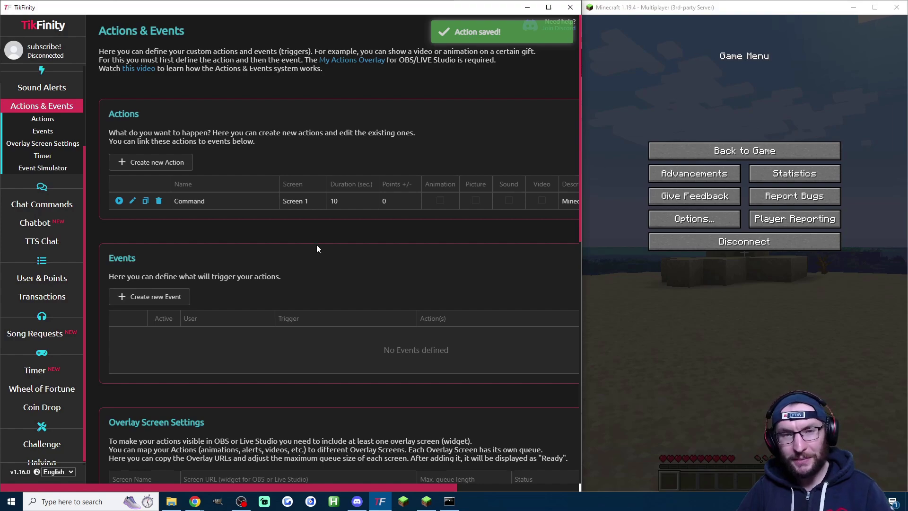
Step: Set the Minecraft command of the Command action to "tnt 5" and save the action
click(132, 201)
scroll(279, 282, down, 3)
click(291, 310)
text(5)
triple_click(328, 305)
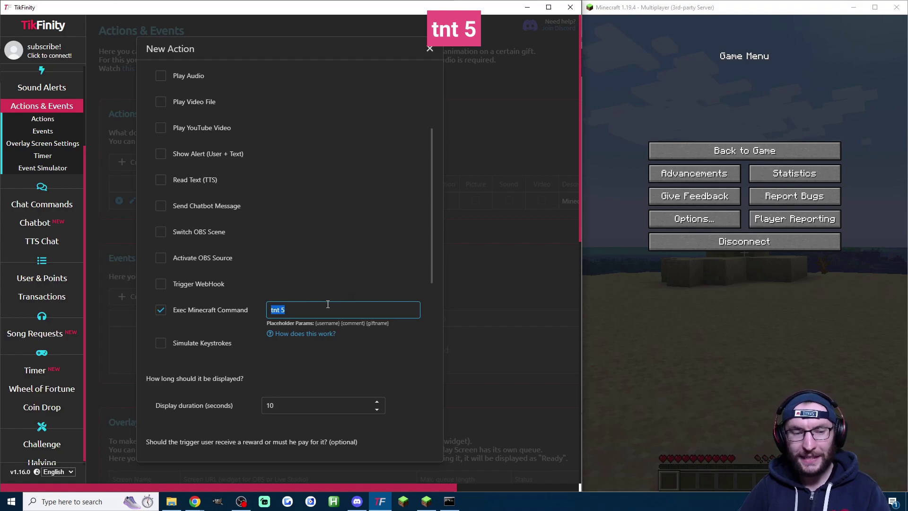
click(325, 308)
drag(326, 308, 266, 310)
click(315, 307)
scroll(365, 360, down, 6)
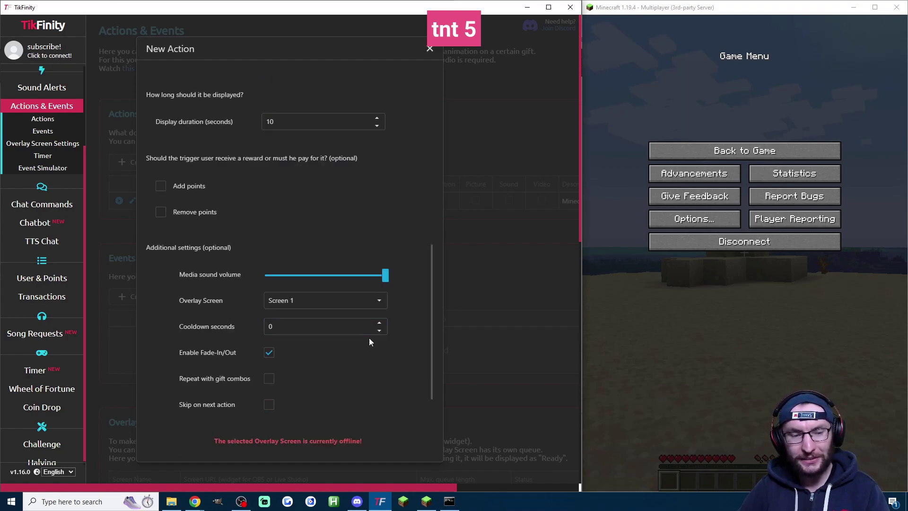
scroll(275, 421, down, 3)
click(257, 433)
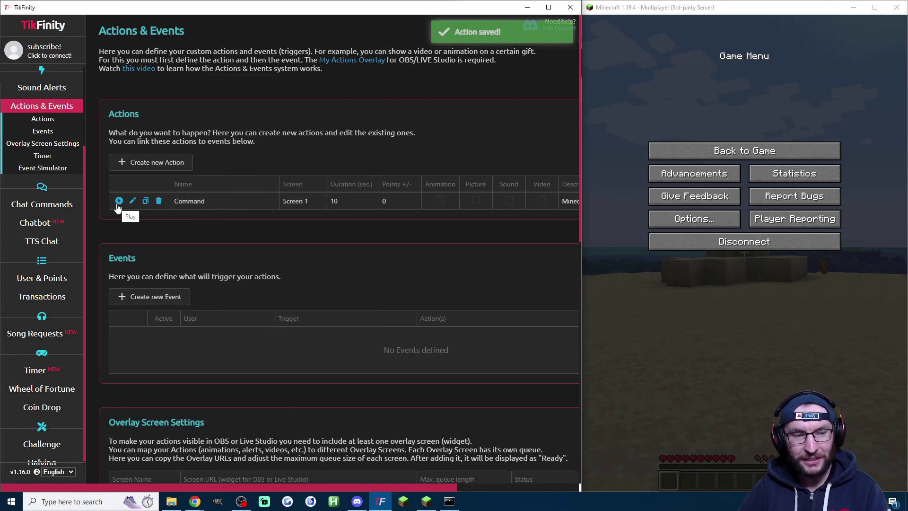
Step: Run the Command action to test its TNT spawn in the game, and respawn the player
click(118, 201)
click(697, 150)
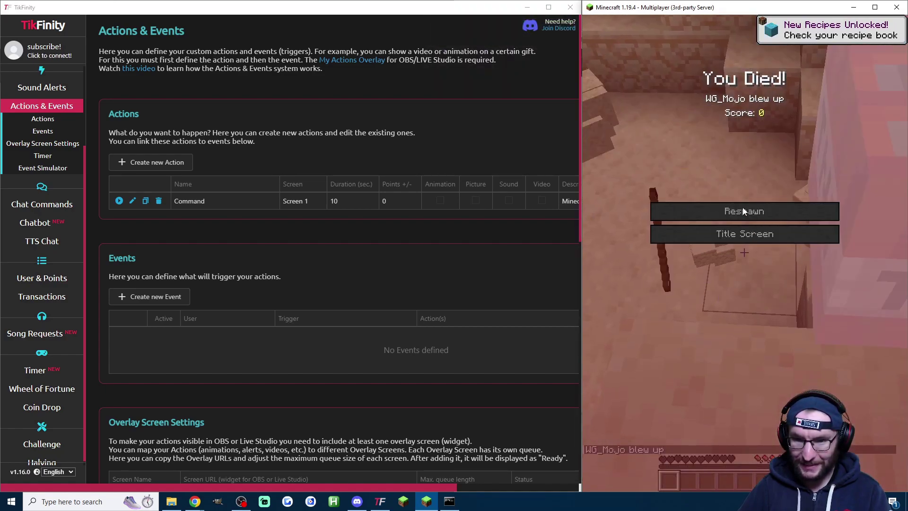
click(742, 208)
key(s)
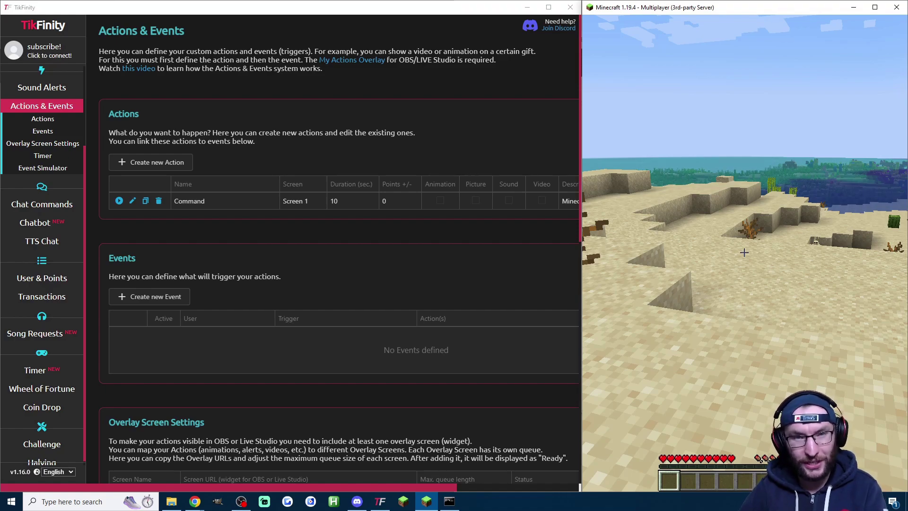
Step: Switch to TikFinity, extend the Command action's Minecraft command to "tnt 5 2 3" and save the action
key(alt+Tab)
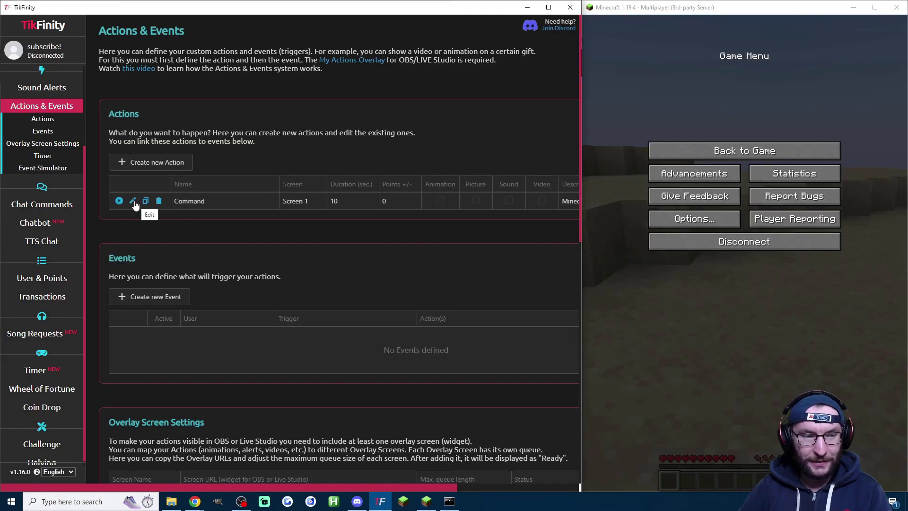
click(133, 201)
scroll(305, 236, down, 3)
click(312, 315)
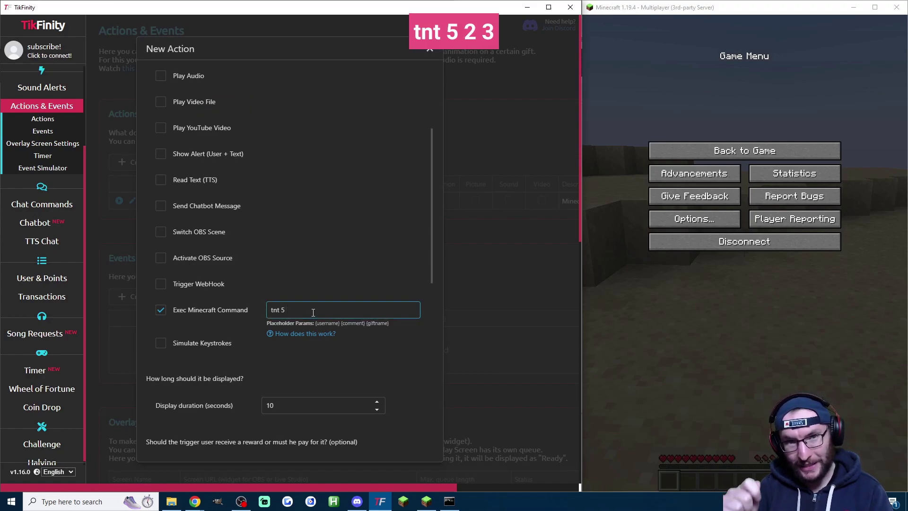
text(2 3)
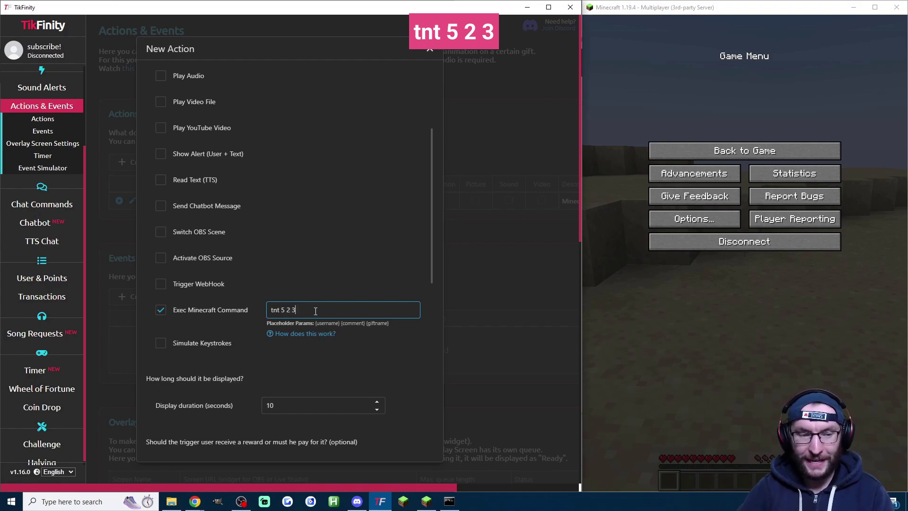
click(365, 352)
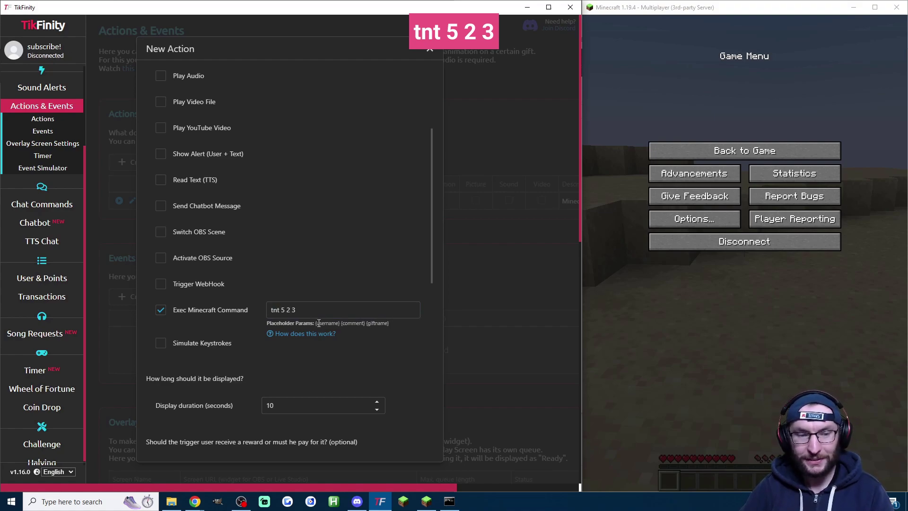
click(291, 311)
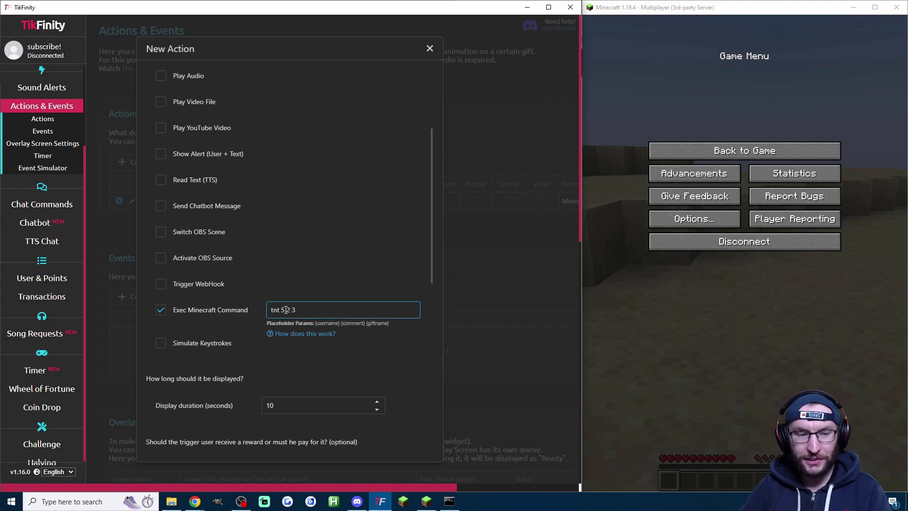
double_click(283, 309)
click(288, 310)
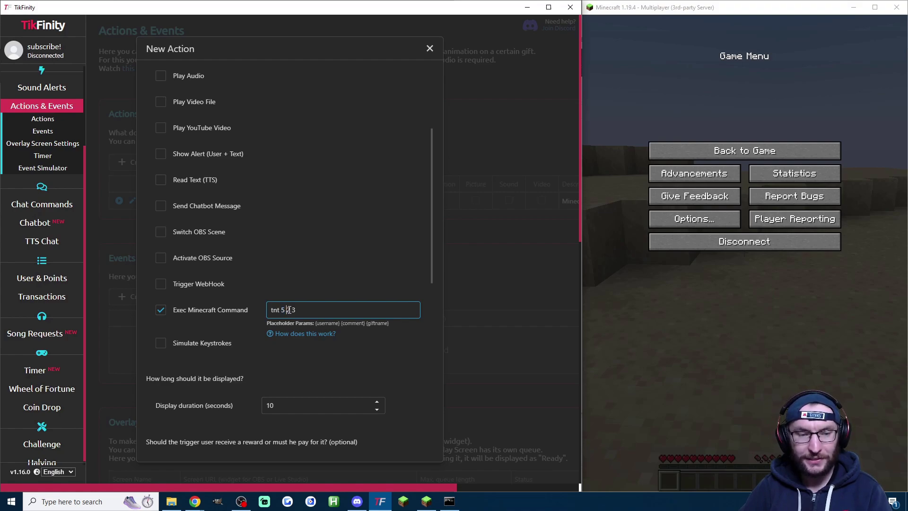
double_click(288, 310)
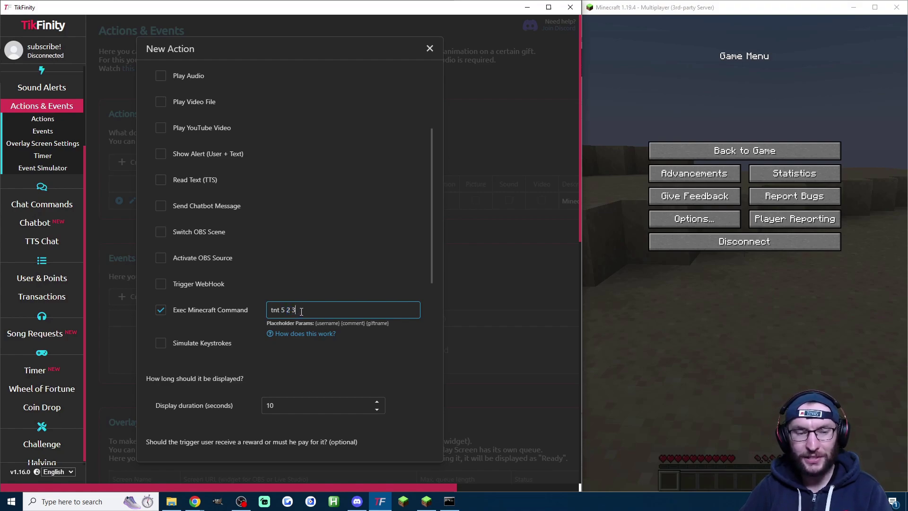
scroll(387, 352, down, 8)
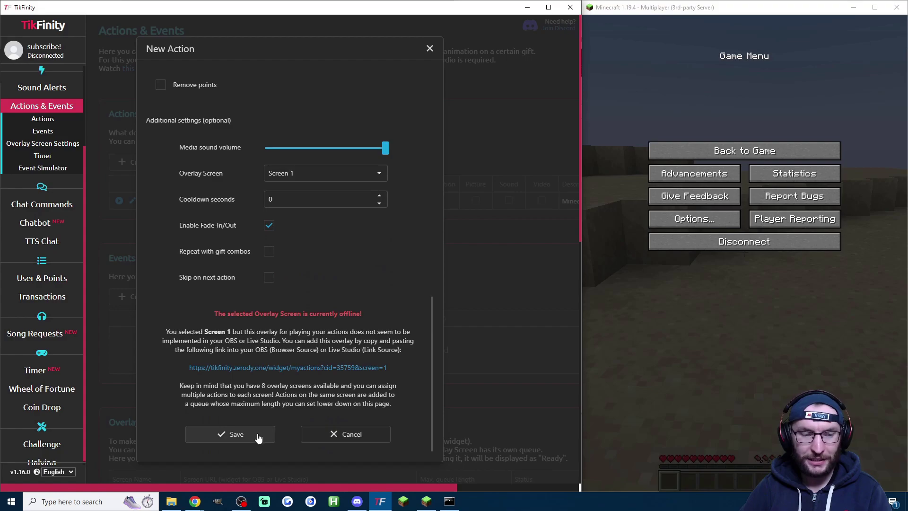
click(258, 434)
Step: Run the Command action, watch the delayed TNT in the resumed game, and pause the game
click(118, 200)
click(744, 150)
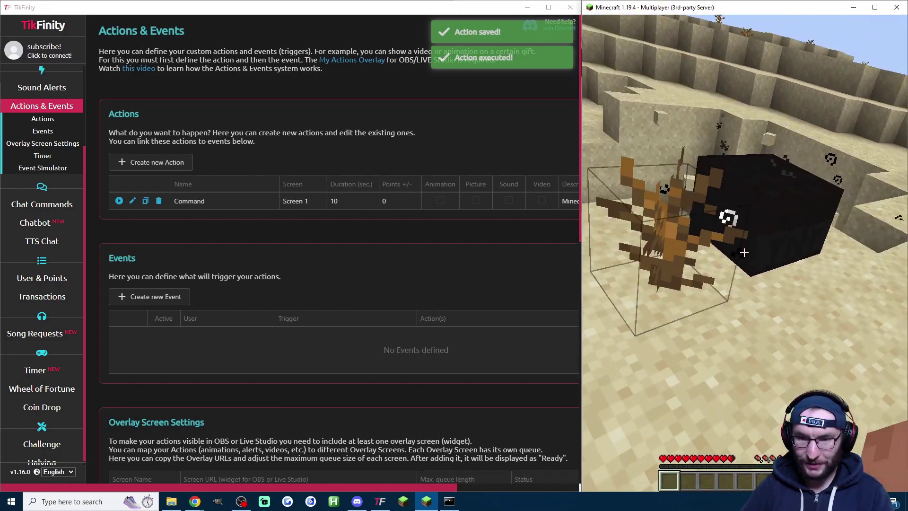
key(s)
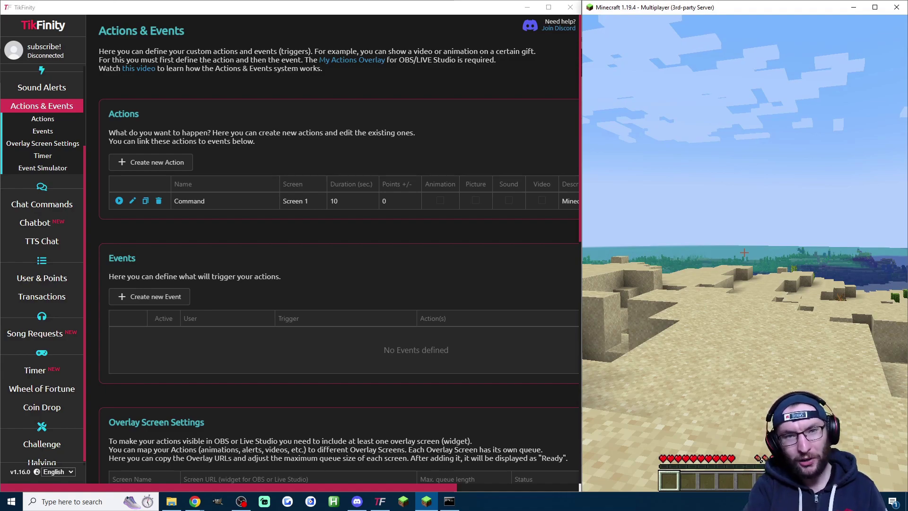
key(Escape)
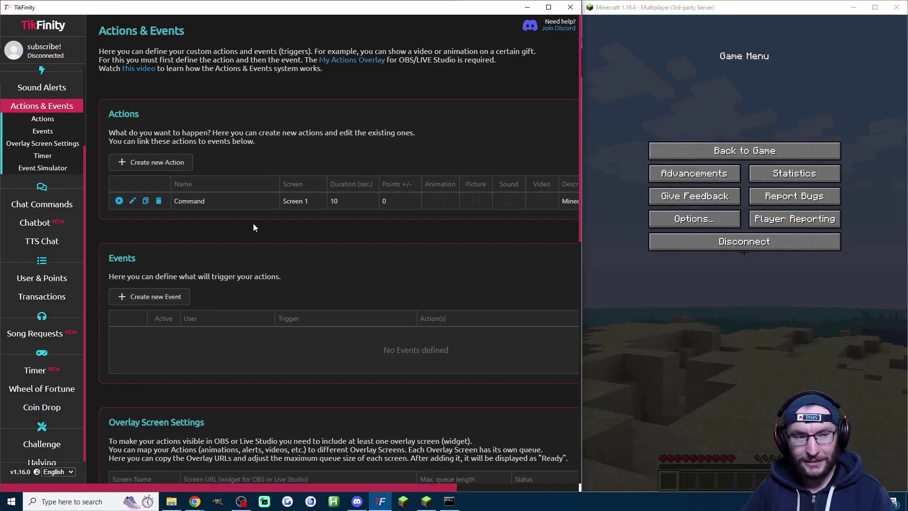
Step: Append the player's username to the action's "tnt 5 2 3" command and test the saved action in the game
click(133, 201)
scroll(347, 297, down, 5)
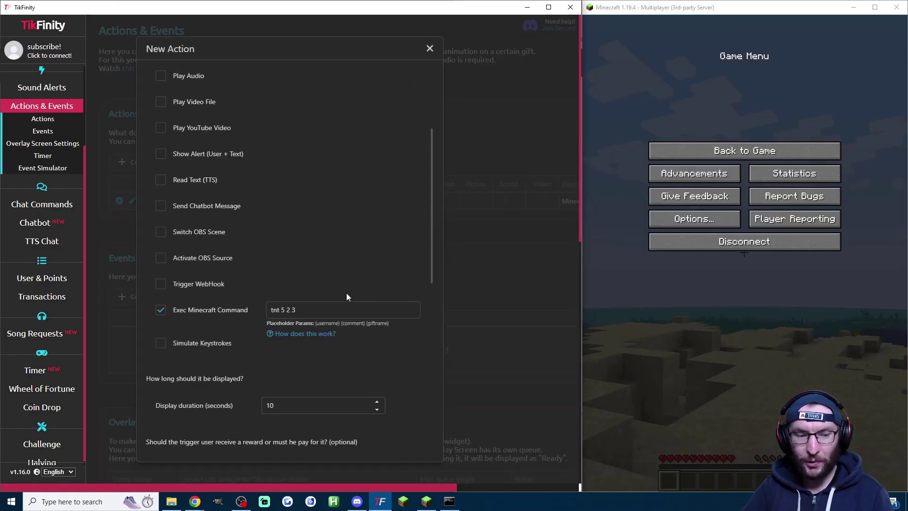
click(314, 310)
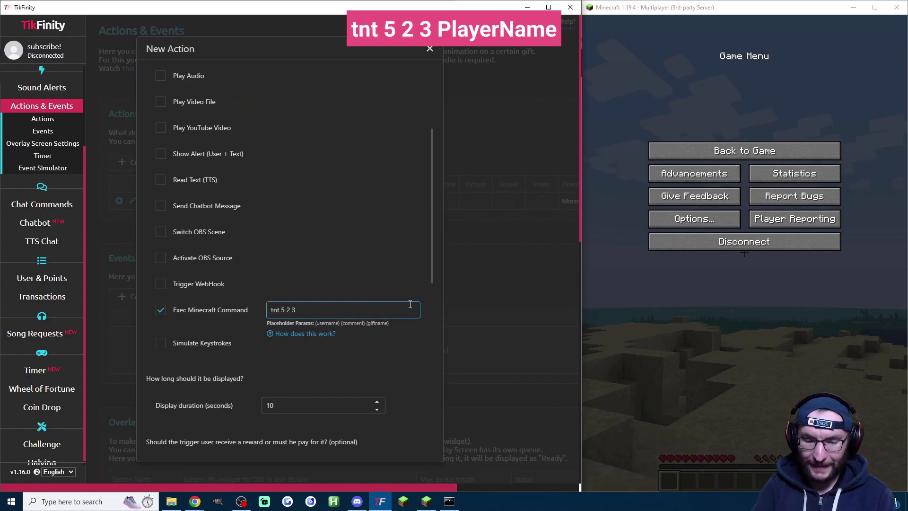
text(WG_Mojo)
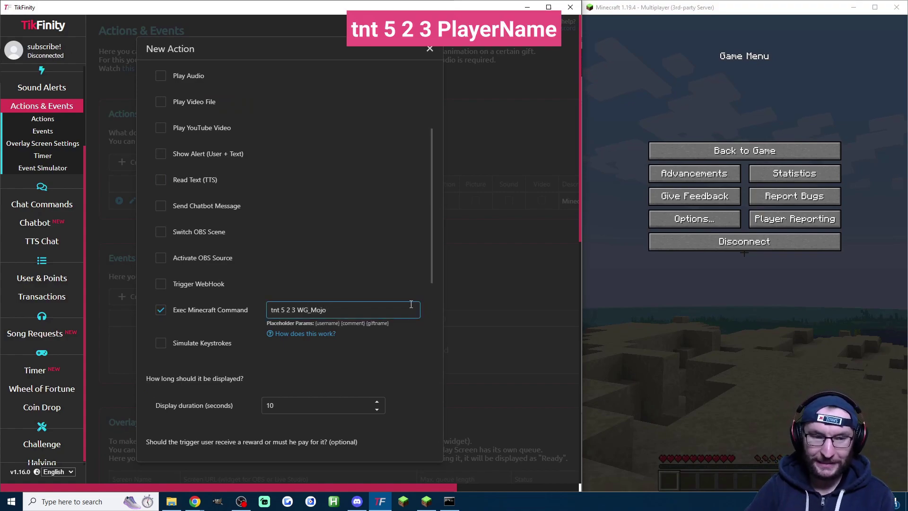
scroll(434, 313, down, 8)
click(261, 440)
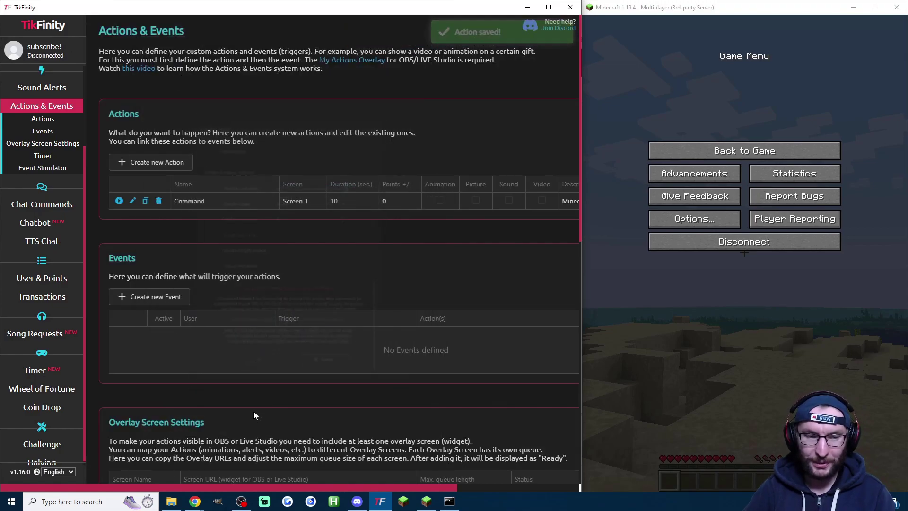
click(120, 200)
click(744, 150)
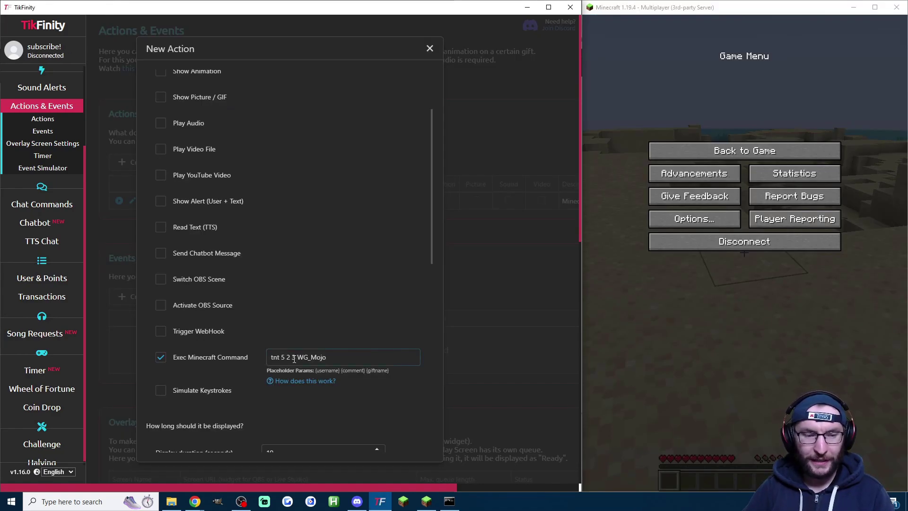
Step: Shorten the action's Minecraft command to "tnt" and run the saved action
drag(297, 358, 357, 352)
key(BackSpace)
key(BackSpace)
click(372, 318)
scroll(372, 317, down, 10)
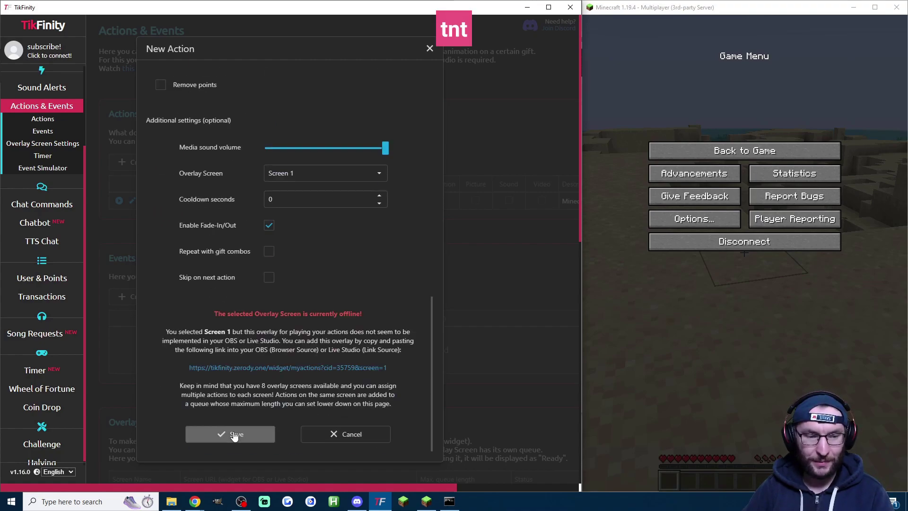
click(233, 431)
click(119, 201)
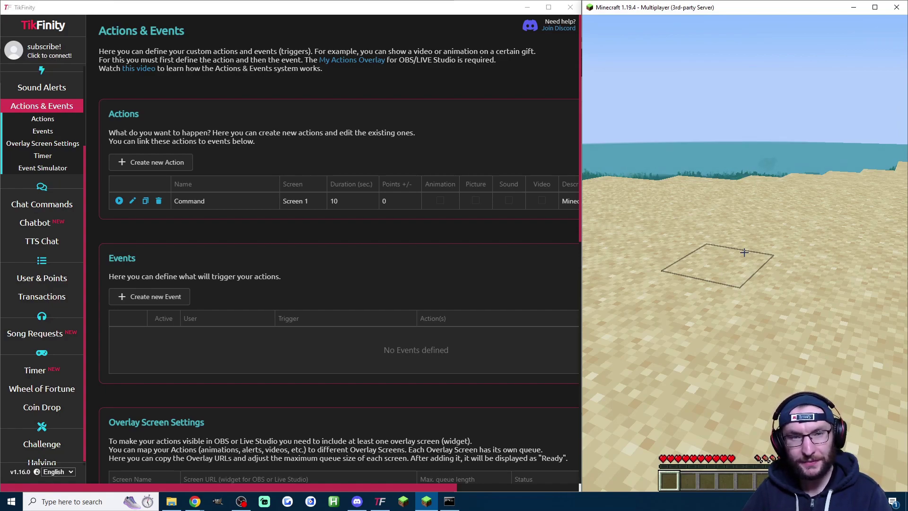
Step: Replace the Command action's Minecraft command with "execute at PlayerName run summon area_effect_cloud ~ ~1 ~ {Passengers:[{id:tnt}]}", substituting the player's username for PlayerName
click(132, 201)
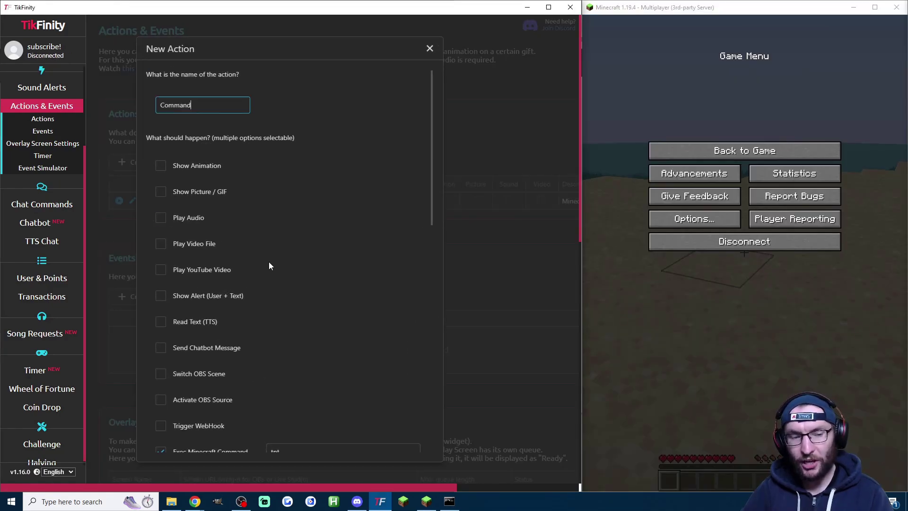
scroll(270, 264, down, 5)
double_click(328, 219)
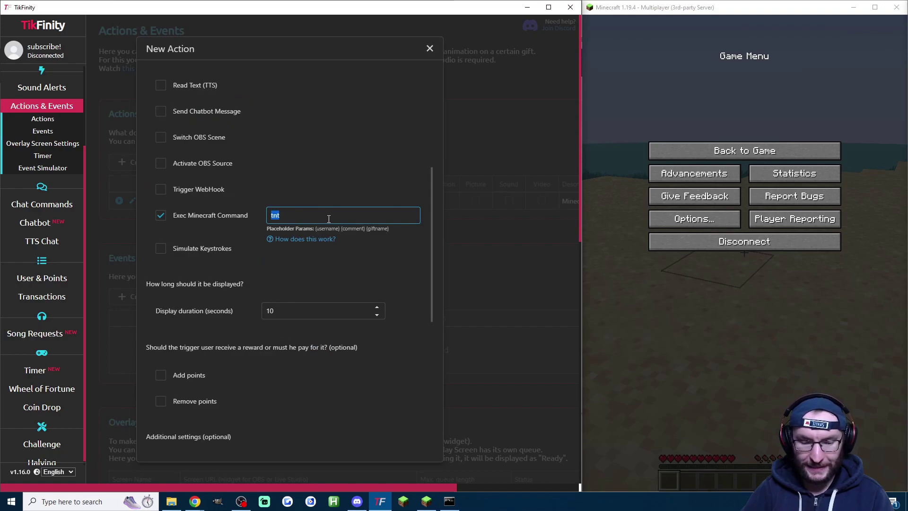
key(ctrl+v)
drag(328, 216, 241, 215)
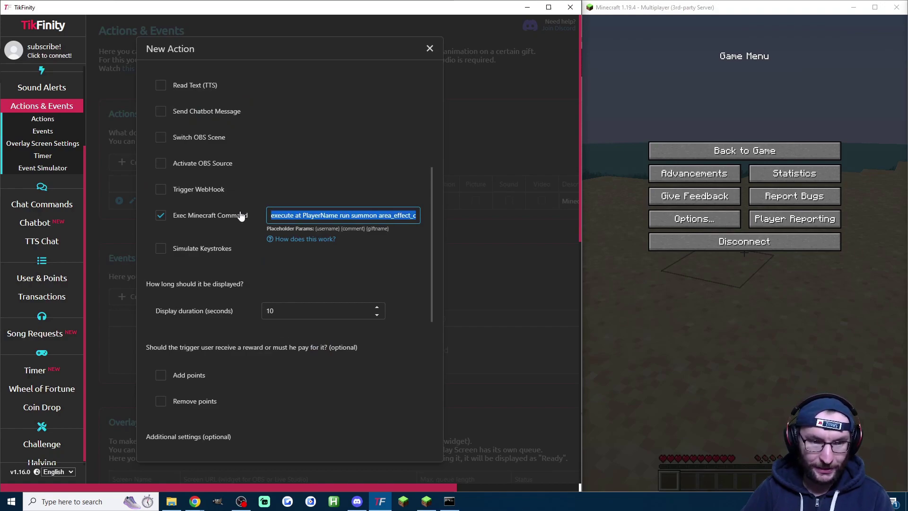
double_click(312, 215)
text(WG_Mojo)
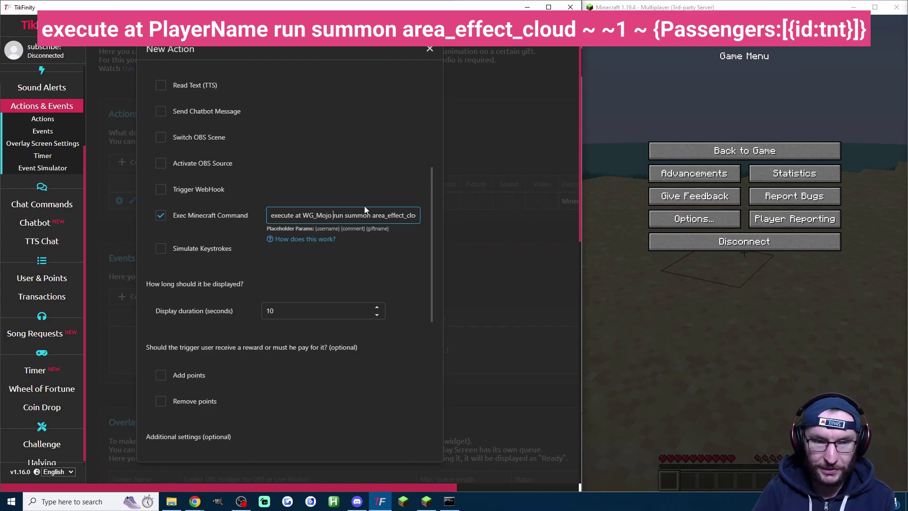
Step: Save and run the single-TNT action, respawn the player in Minecraft and pause the game
drag(379, 214, 419, 211)
click(410, 215)
scroll(410, 283, down, 10)
click(258, 432)
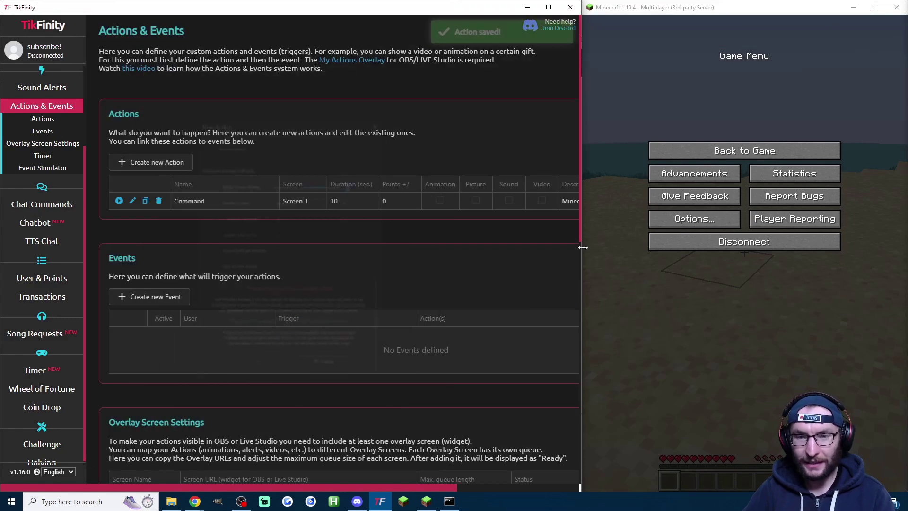
click(118, 200)
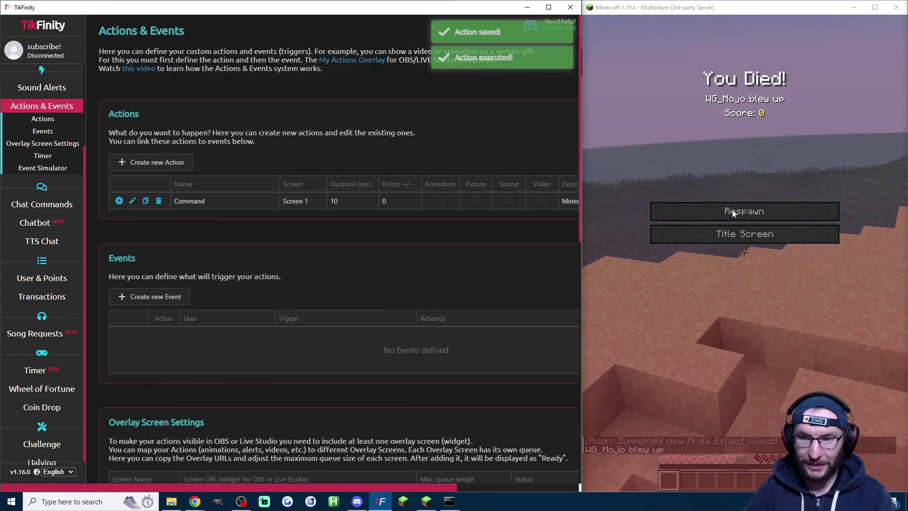
click(732, 212)
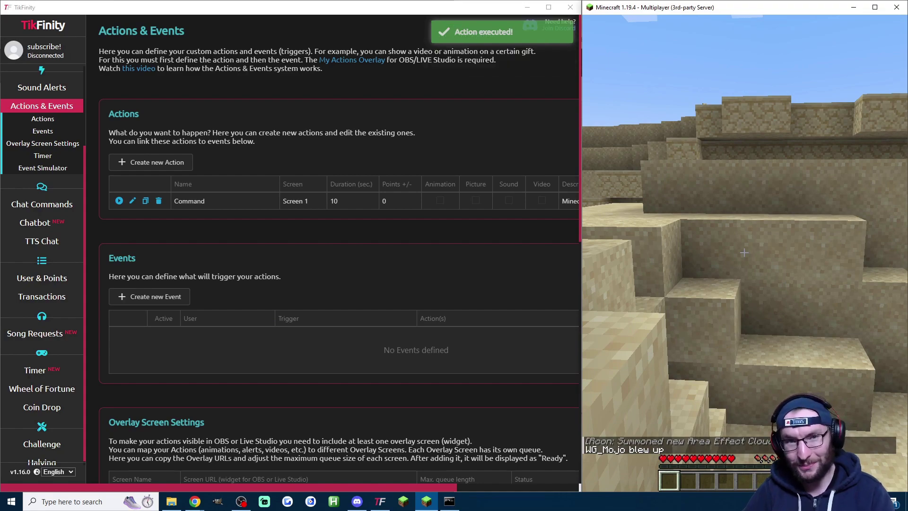
key(Escape)
Step: Set the action's command to "execute at PlayerName run summon area_effect_cloud ~ ~1 ~ {Passengers:[{id:tnt},{id:tnt},{id:tnt},{id:tnt},{id:tnt}]}", with the player's username as PlayerName
click(132, 201)
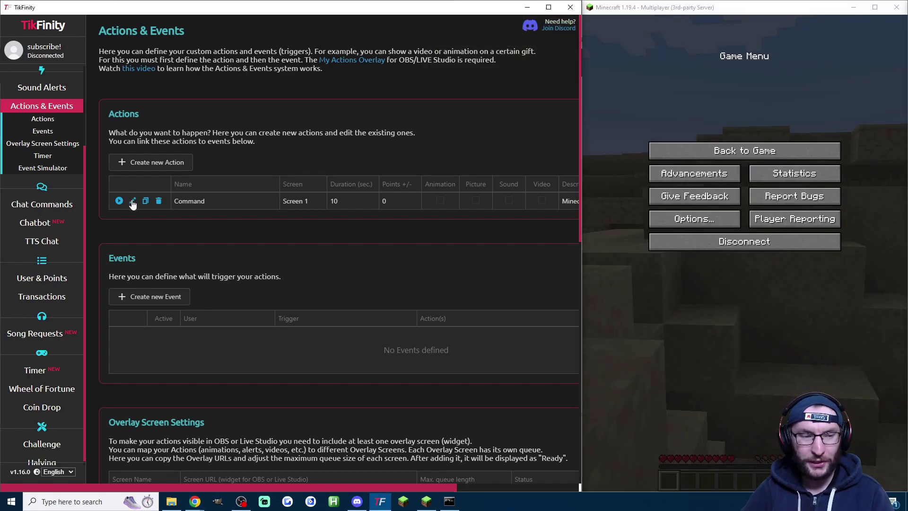
scroll(419, 314, down, 3)
triple_click(346, 216)
text(execute at PlayerName run summon area_effect_cloud ~ ~1 ~ {Passengers:[{id:tnt},{id:tnt},{id:tnt},{id:tnt},{id:tnt}]})
drag(330, 213, 211, 218)
click(311, 215)
double_click(324, 216)
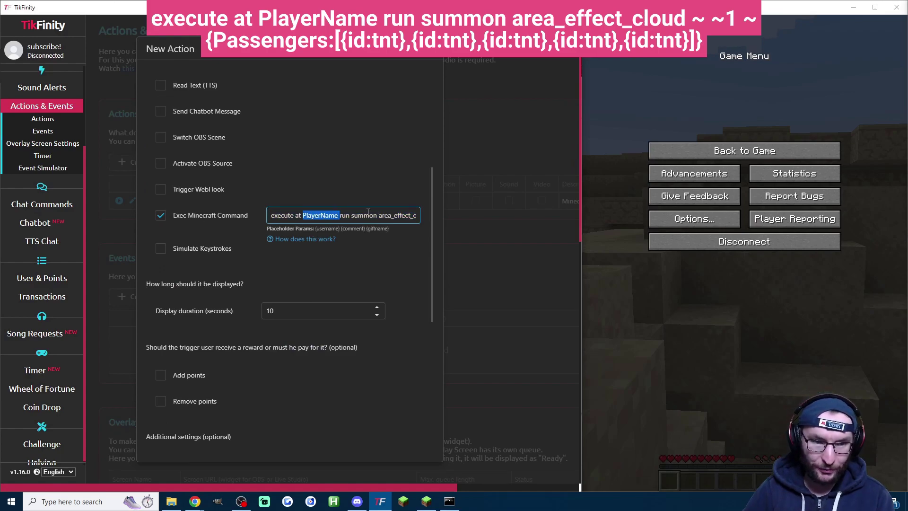
text(WG_Mojo)
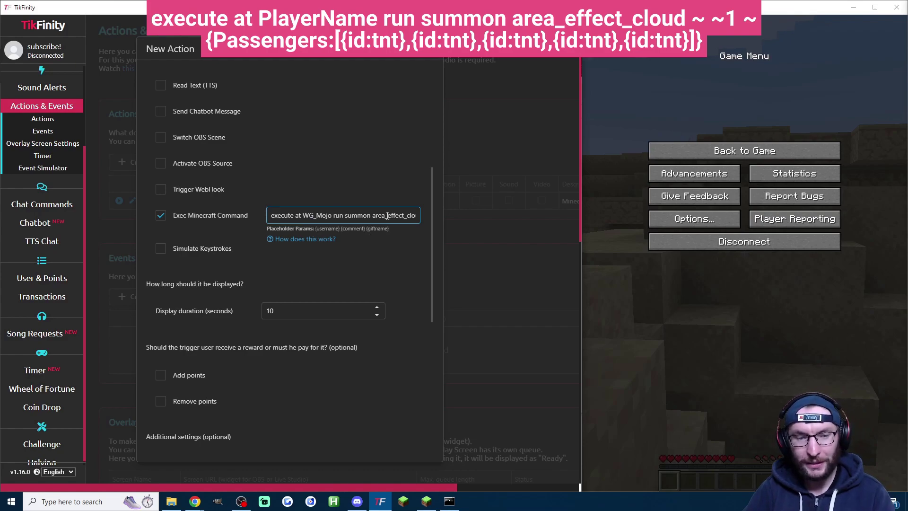
Step: Save and run the five-TNT action, respawn the player in Minecraft and leave the game paused
key(ctrl+a)
click(345, 216)
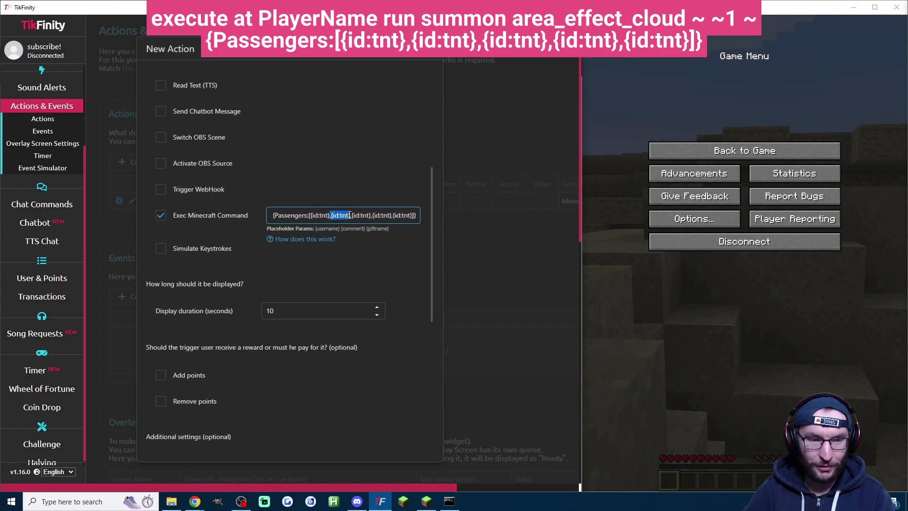
click(410, 248)
scroll(389, 302, down, 7)
click(236, 488)
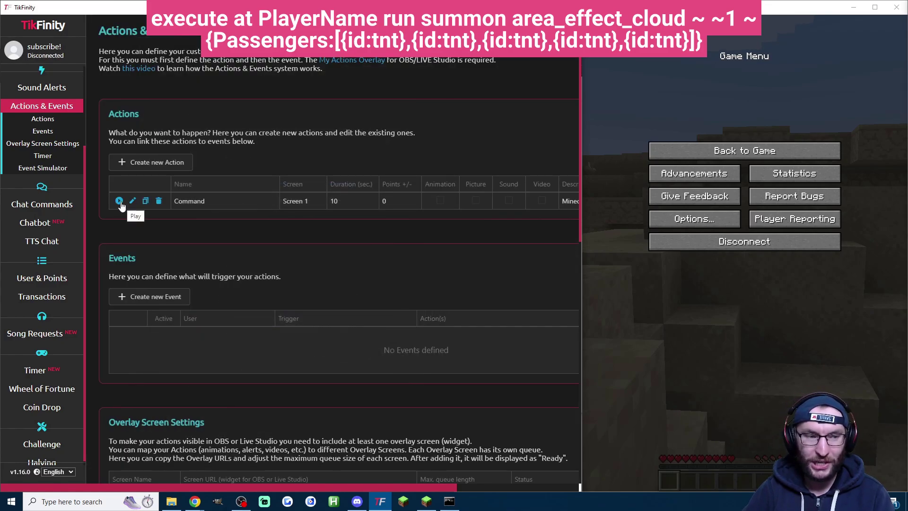
click(119, 201)
click(744, 207)
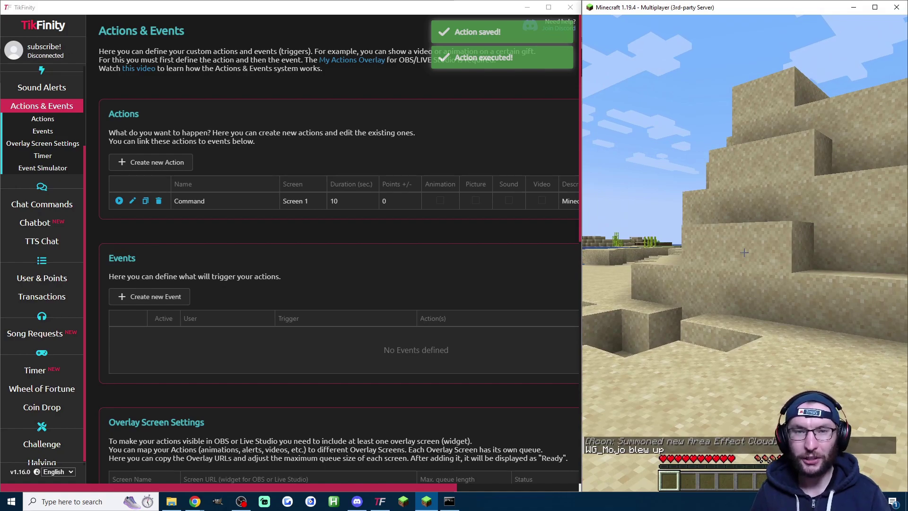
key(alt+Tab)
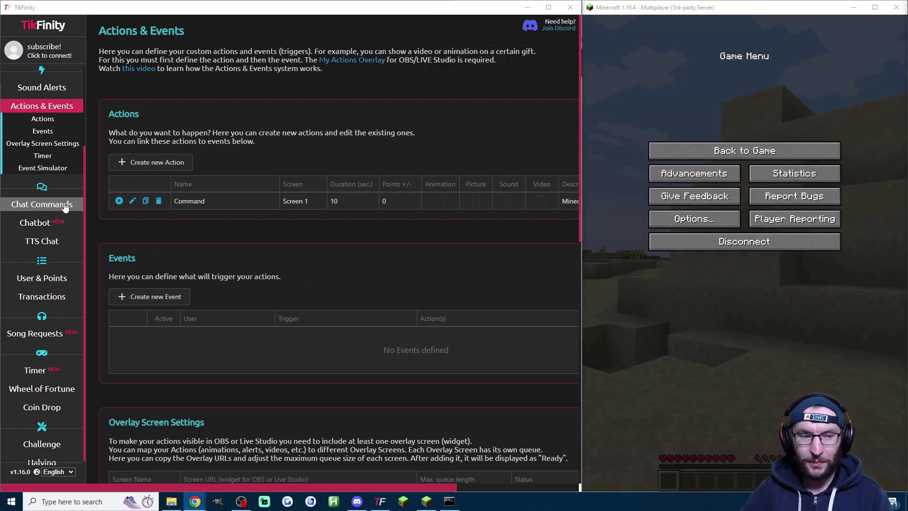
Step: Change the action's command to "execute at PlayerName run summon area_effect_cloud ~ ~1 ~ {Passengers:[{id:tnt,Fuse:40}]}", entering the player's username in place of PlayerName
click(132, 200)
scroll(331, 260, down, 4)
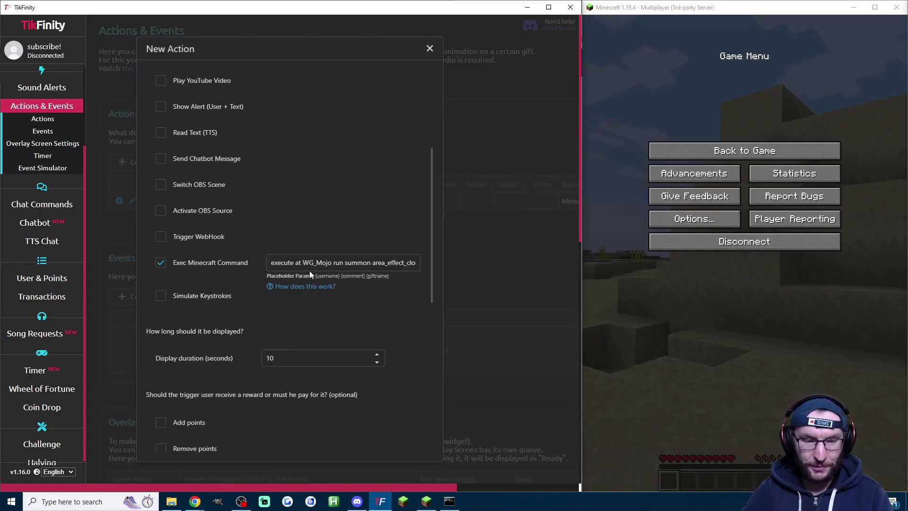
triple_click(341, 262)
text(execute at WG_Mojo run summon area_effect_cloud ~ ~1 ~ {Passengers:[{id:tnt,Fuse:40}]})
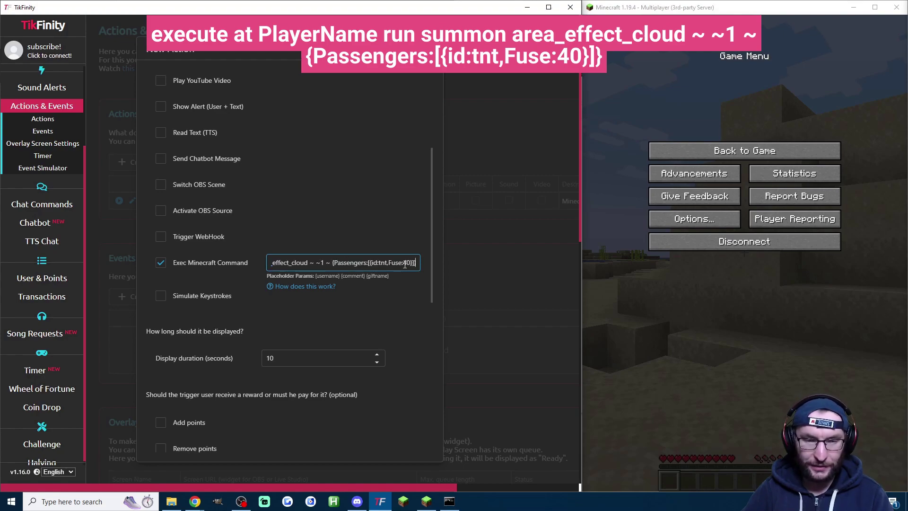
drag(389, 261, 412, 263)
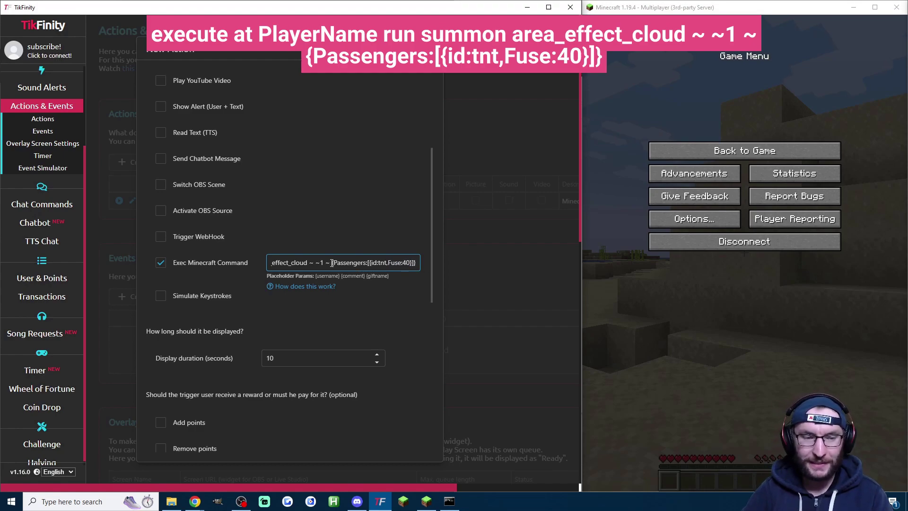
drag(332, 263, 260, 263)
click(301, 263)
double_click(318, 263)
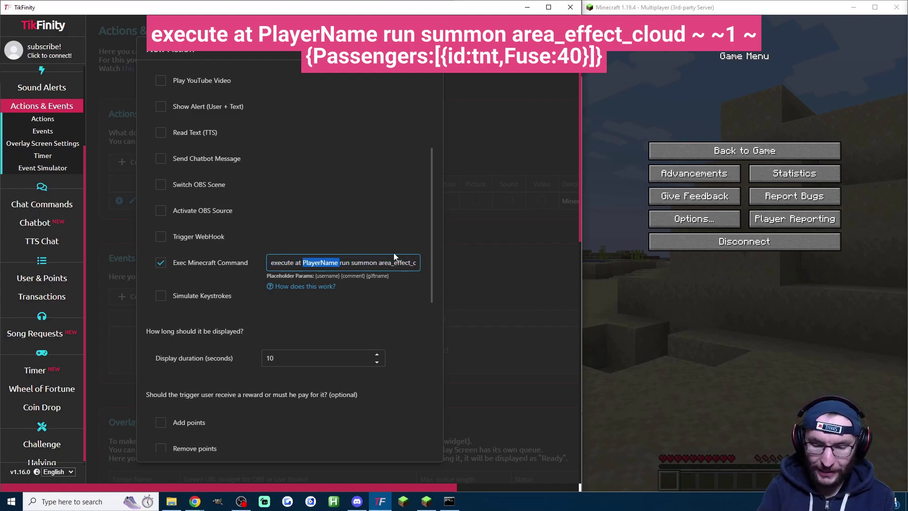
key(BackSpace)
text(WG_Mojo)
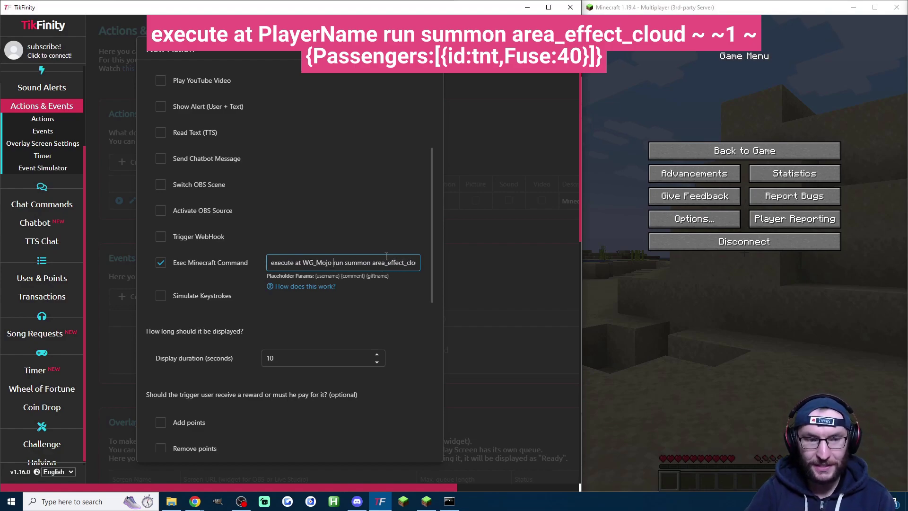
Step: Save and run the action with the single Fuse:40 TNT, and resume the game to watch it
scroll(340, 331, down, 8)
click(243, 435)
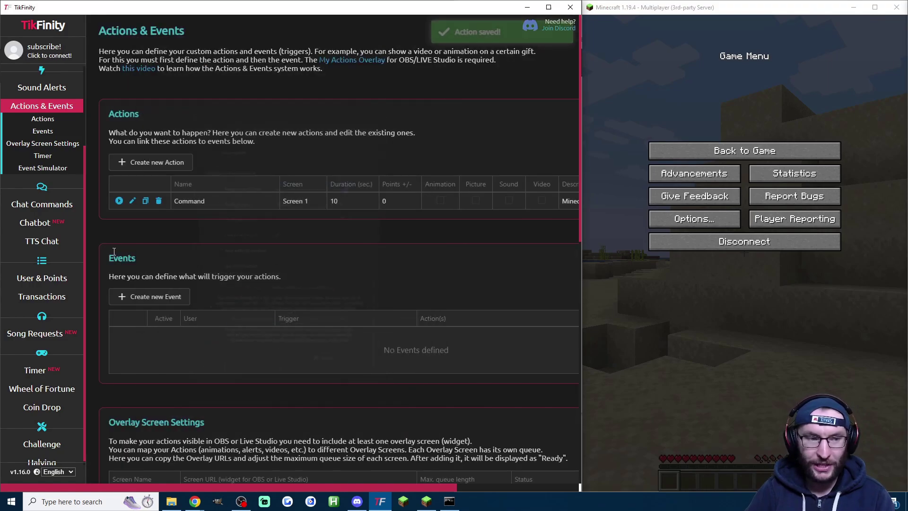
click(119, 201)
click(704, 151)
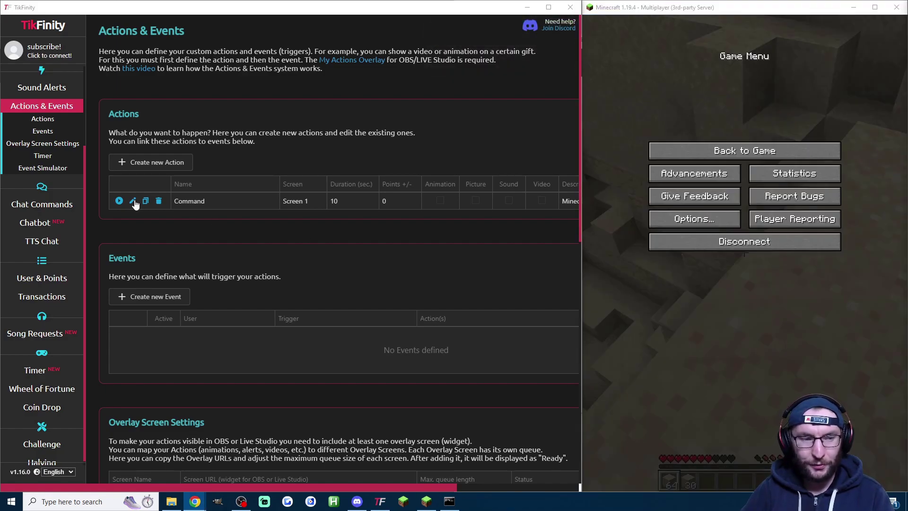
Step: Set the command to "execute at PlayerName run summon area_effect_cloud ~ ~1 ~ {Passengers:[{id:tnt,Fuse:40},{id:tnt,Fuse:40},{id:tnt,Fuse:40},{id:tnt,Fuse:40},{id:tnt,Fuse:40}]}", with the player's username as PlayerName
click(132, 201)
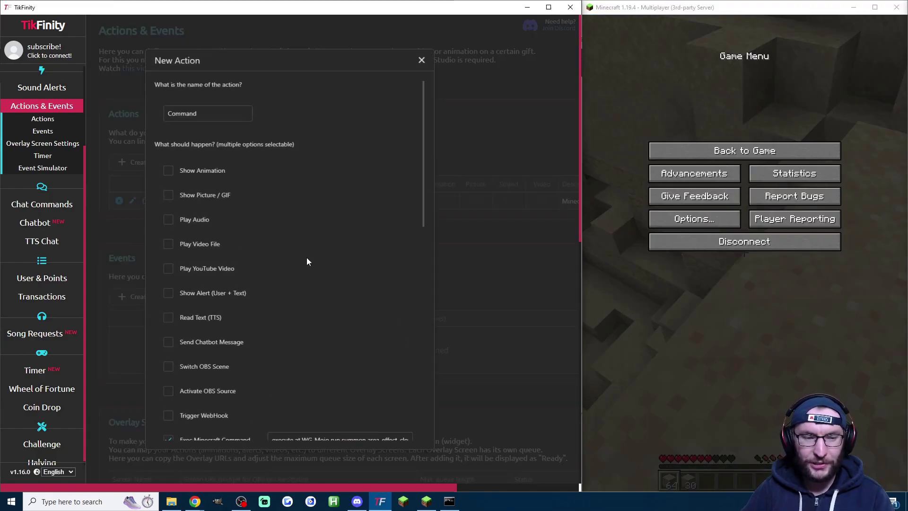
scroll(326, 265, down, 5)
click(325, 310)
key(ctrl+a)
key(ctrl+v)
drag(325, 309, 348, 311)
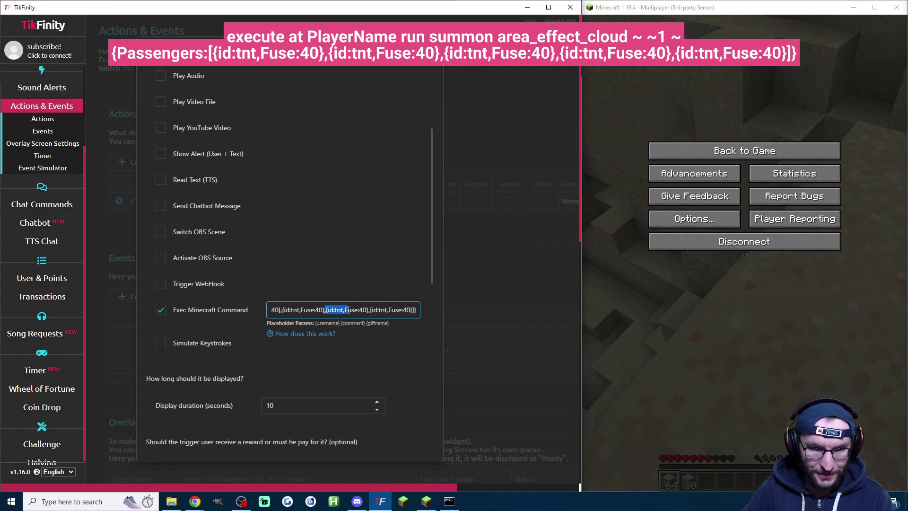
click(304, 311)
drag(330, 310, 239, 313)
click(301, 310)
double_click(321, 310)
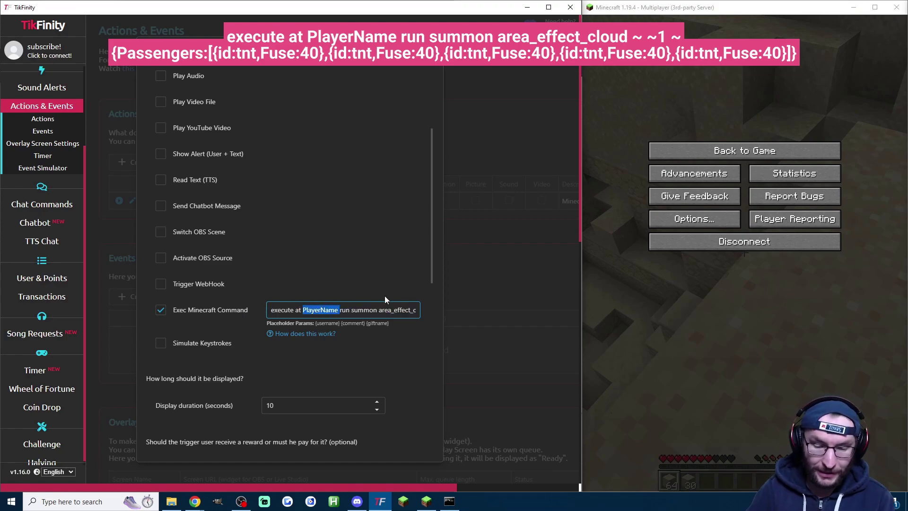
text(WG_Mo)
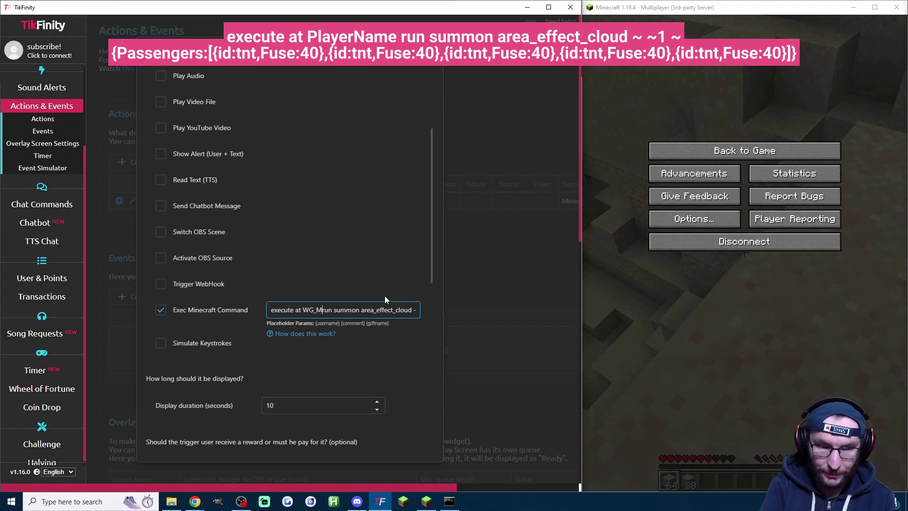
text(p)
Step: Save and run the action with five Fuse:40 TNTs, and resume the game to watch them
click(365, 343)
scroll(369, 366, down, 9)
click(231, 432)
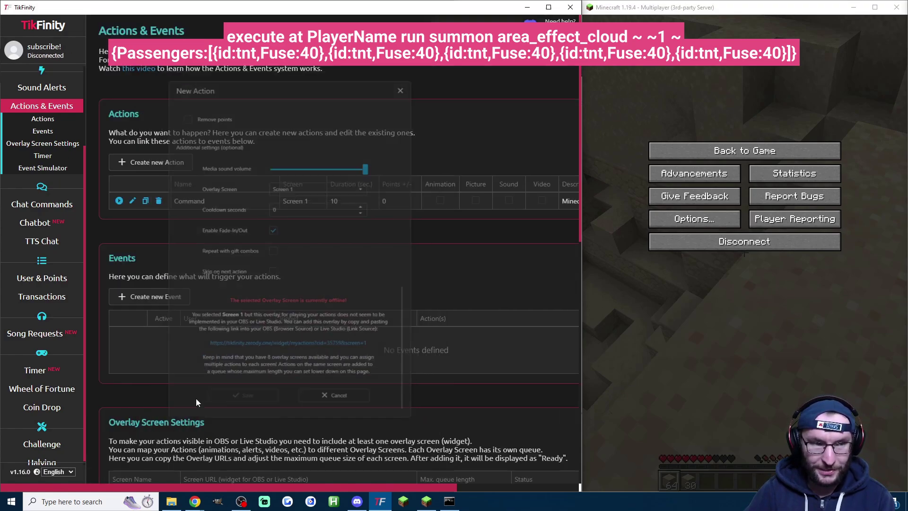
click(118, 200)
click(744, 150)
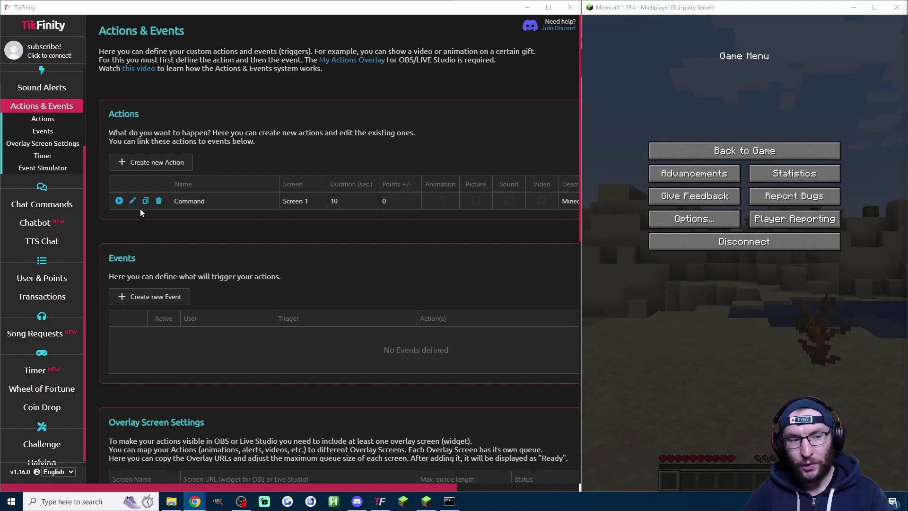
Step: Replace the action's command with "execute at PlayerName run summon area_effect_cloud ~ ~1 ~ {Passengers:[{id:tnt,Fuse:40},{id:tnt,Fuse:80}]}", using the player's username as PlayerName
click(132, 201)
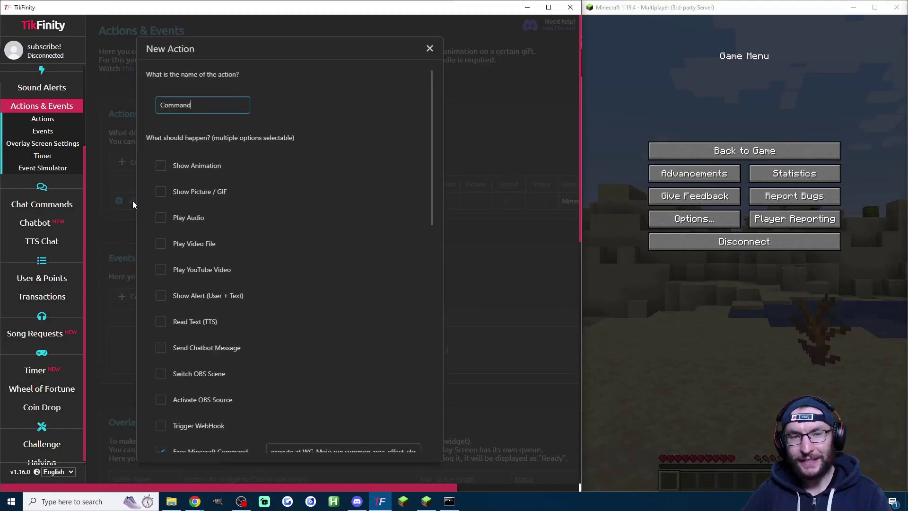
scroll(233, 247, down, 3)
triple_click(333, 217)
text(execute at WG_Mojo run summon area_effect_cloud ~ ~1 ~ {Passengers:[{id:tnt,Fuse:40},{id:tnt,Fuse:80}]})
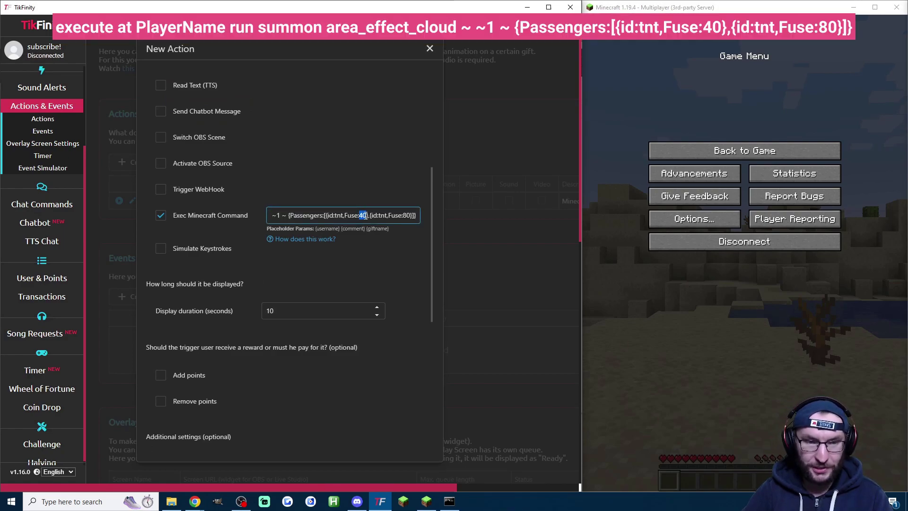
drag(403, 216, 245, 217)
click(415, 216)
double_click(322, 217)
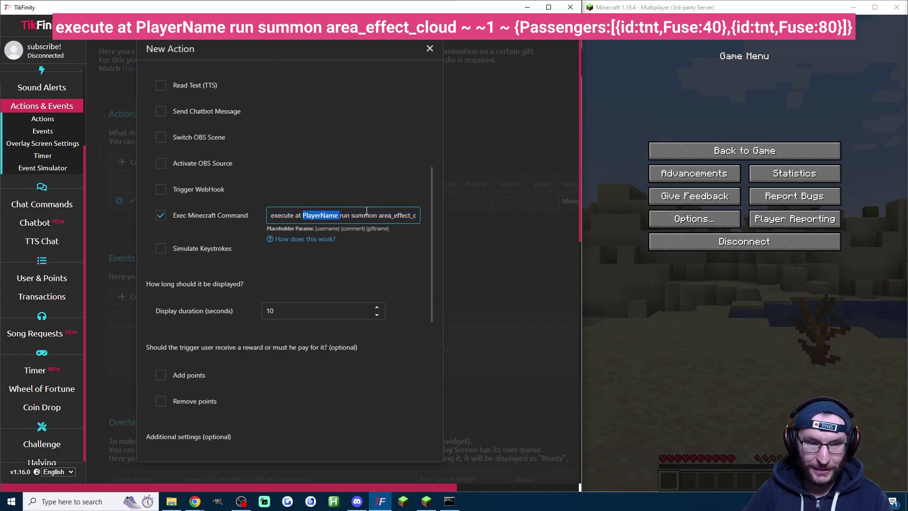
text(WG_)
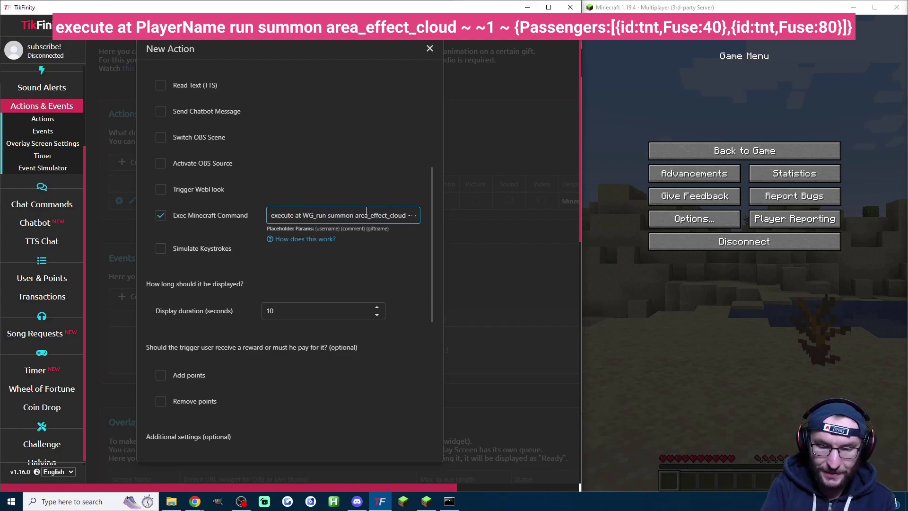
text(Mojo)
Step: Save and run the action with the Fuse:40 and Fuse:80 TNTs, and move the player around in the resumed game
click(377, 293)
scroll(381, 360, down, 6)
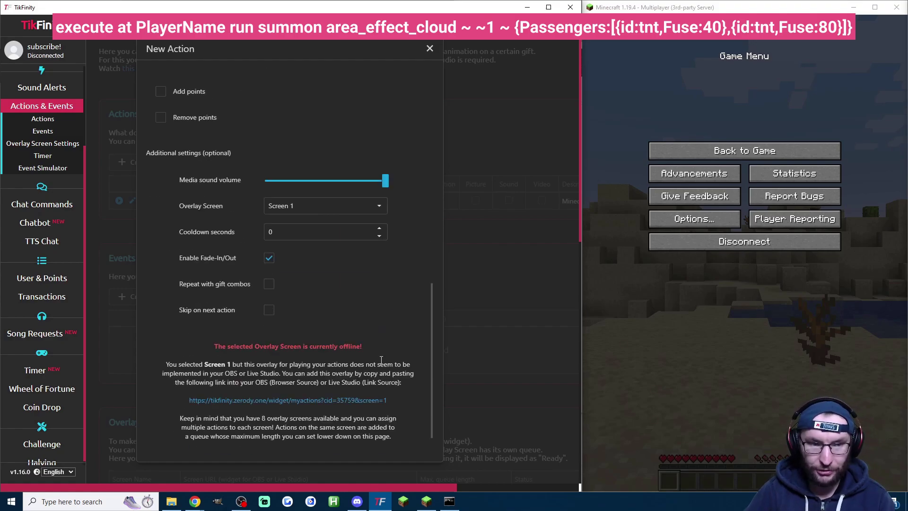
scroll(381, 360, down, 1)
click(251, 444)
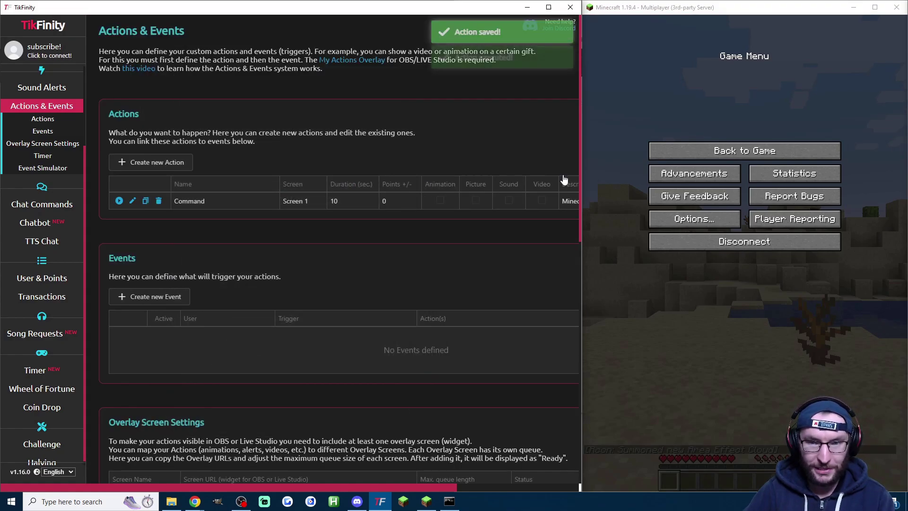
click(726, 154)
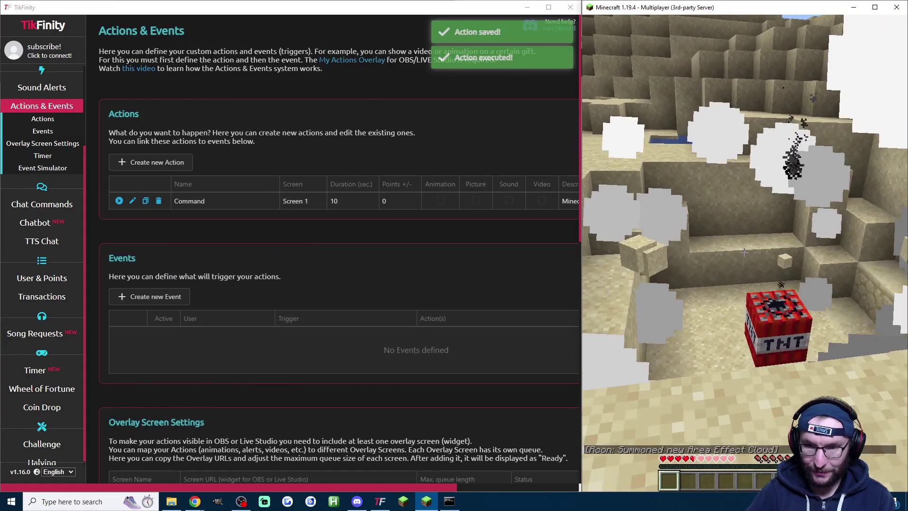
key(s)
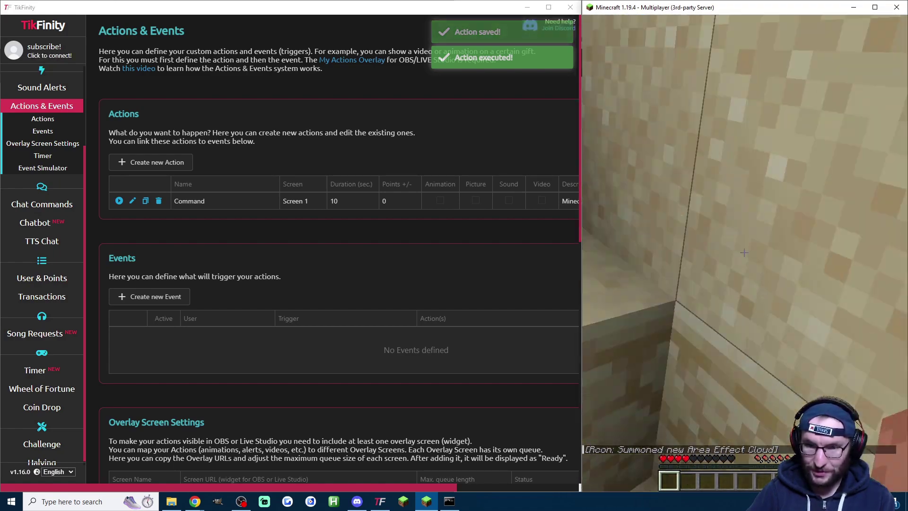
key(w)
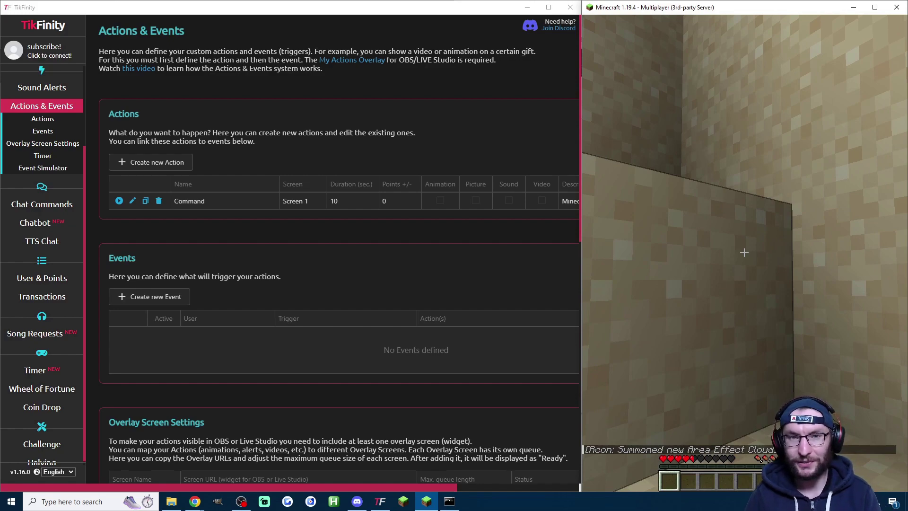
Step: Replace the action's command with "execute at PlayerName run summon area_effect_cloud ~ ~1 ~ {Passengers:[{id:tnt,Fuse:60},{id:tnt,Fuse:120},{id:tnt,Fuse:180},{id:tnt,Fuse:240},{id:tnt,Fuse:300}]}", using the player's username as PlayerName, and run it
key(Escape)
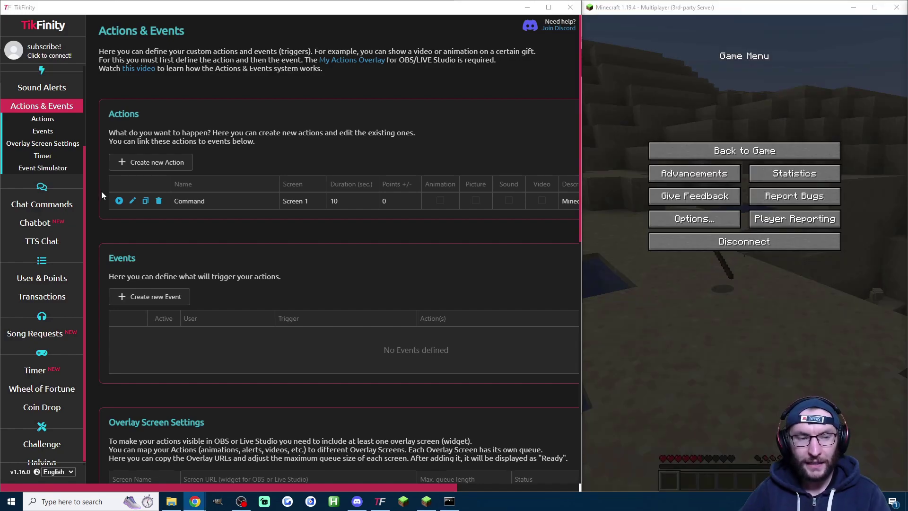
click(132, 201)
scroll(414, 255, down, 3)
click(397, 308)
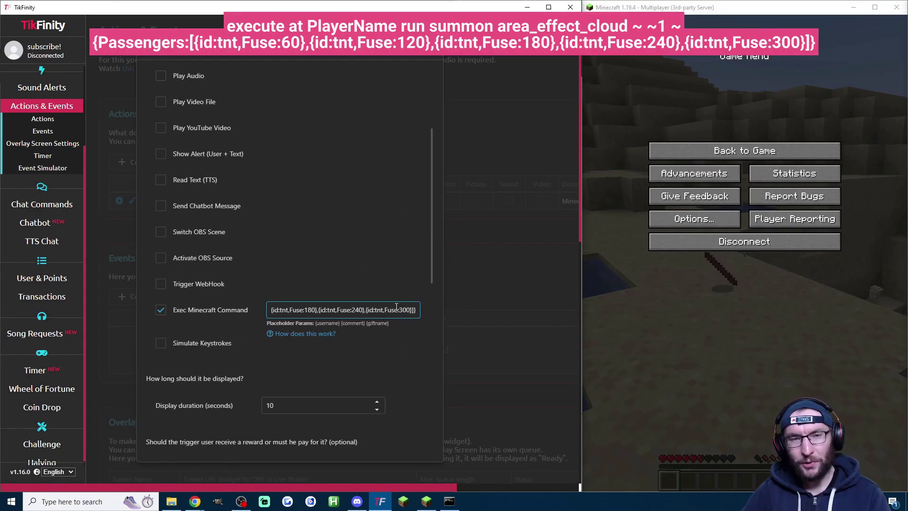
double_click(311, 309)
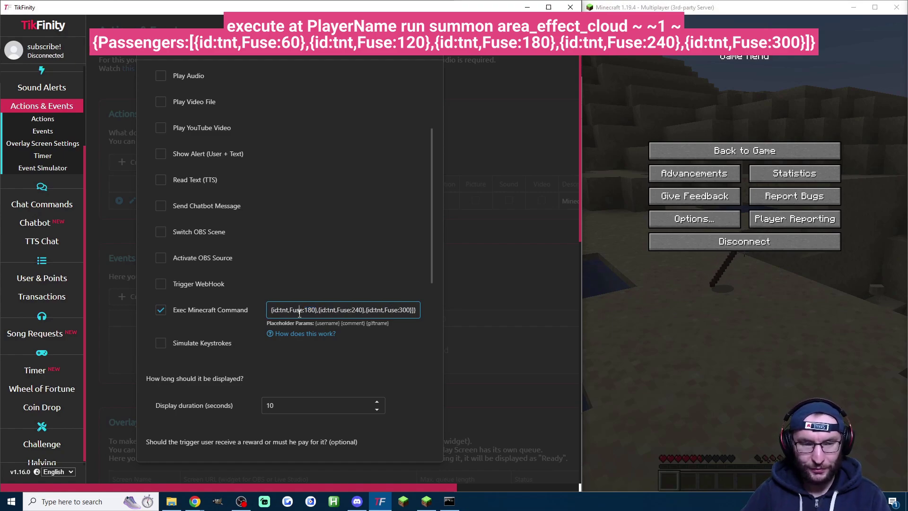
drag(299, 313, 254, 309)
double_click(312, 309)
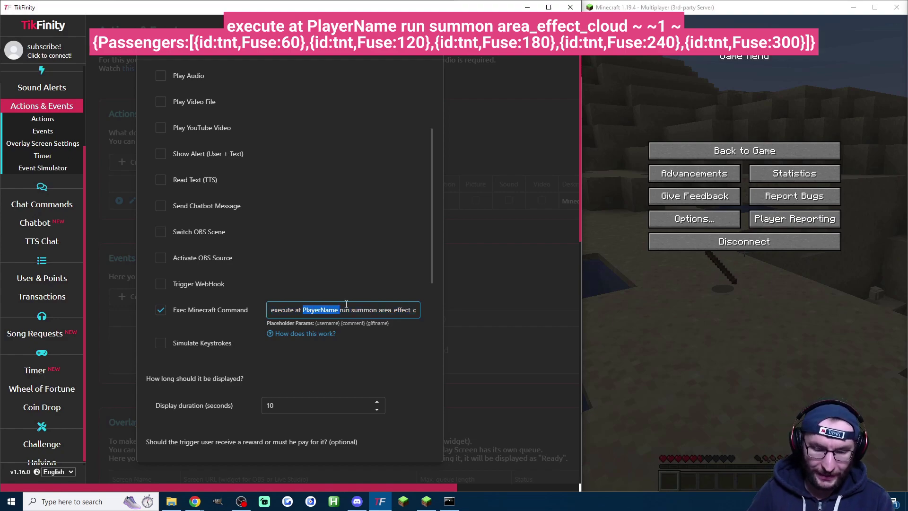
text(WG_Mjo)
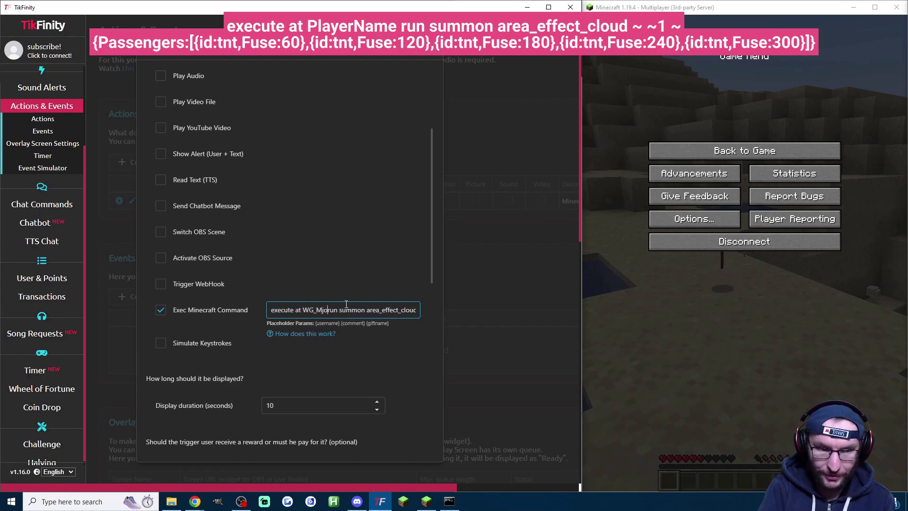
text(llnir)
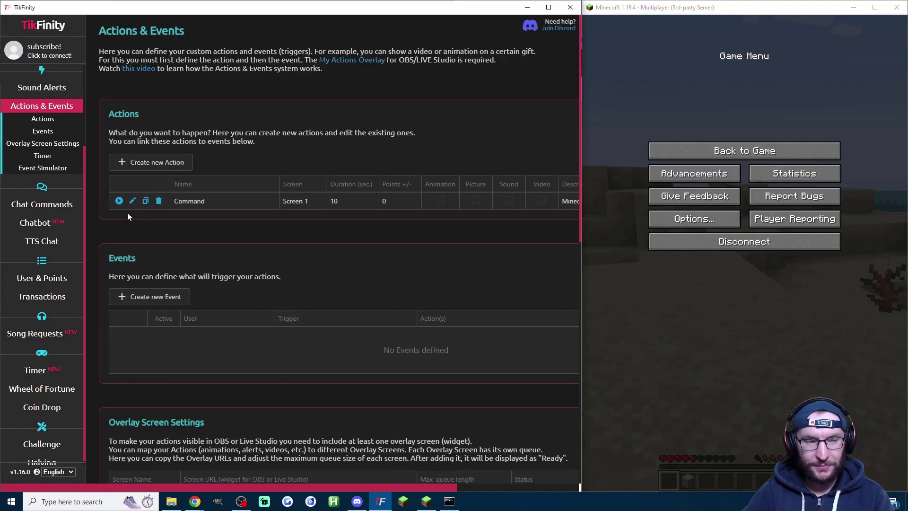
click(119, 201)
click(744, 150)
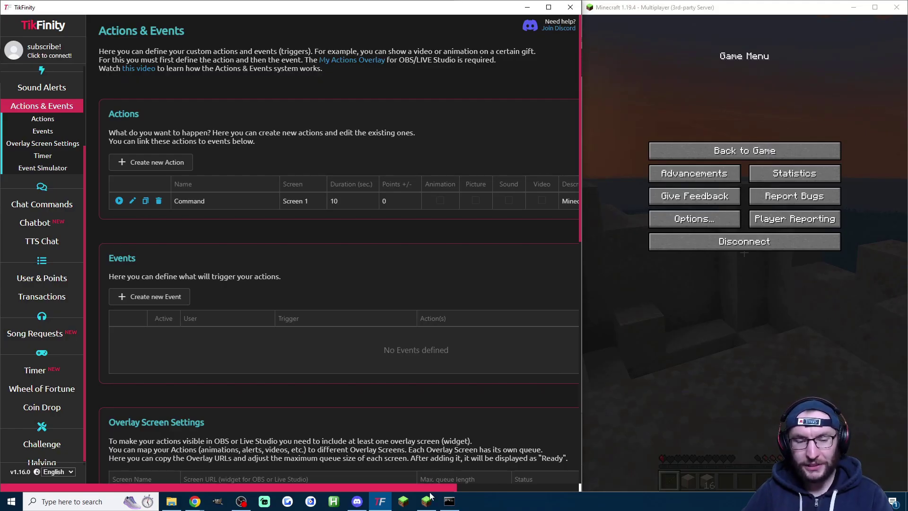
Step: Switch to the Minecraft server console and issue the op command for the player's username
click(449, 501)
click(88, 484)
text(op WG_Mojo)
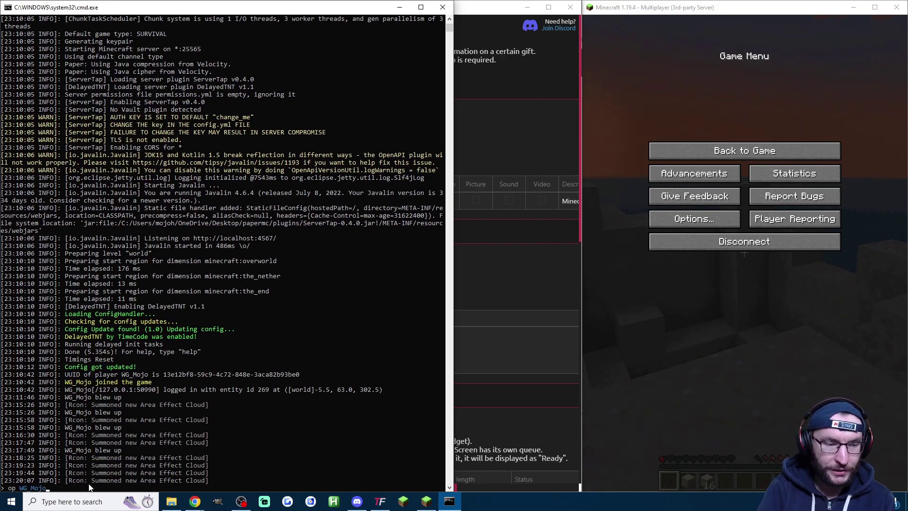
key(Return)
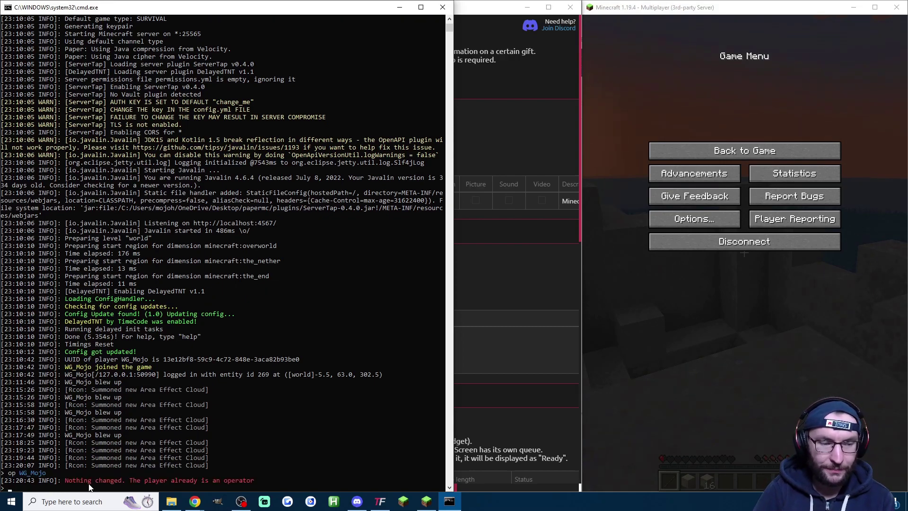
Step: Resume the game, switch to creative mode with /gamemode creative, and issue the /tnt command in chat
click(691, 346)
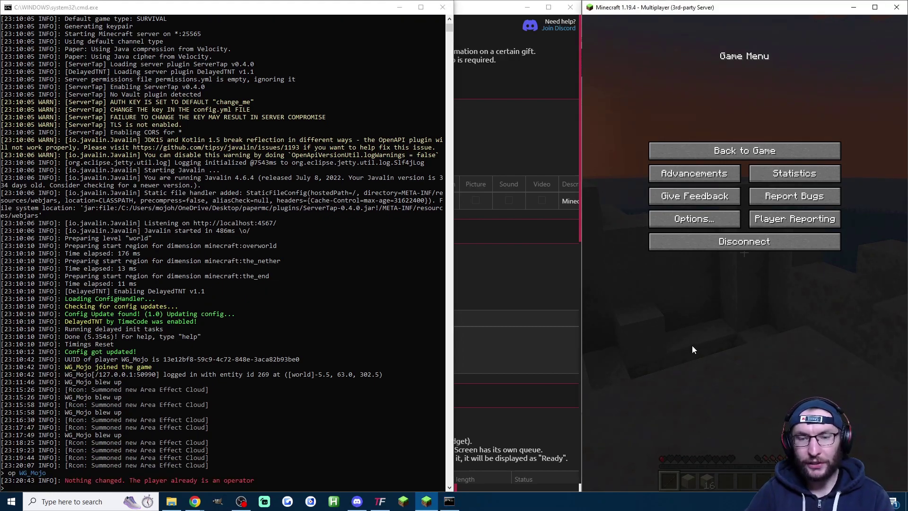
click(744, 150)
text(/game)
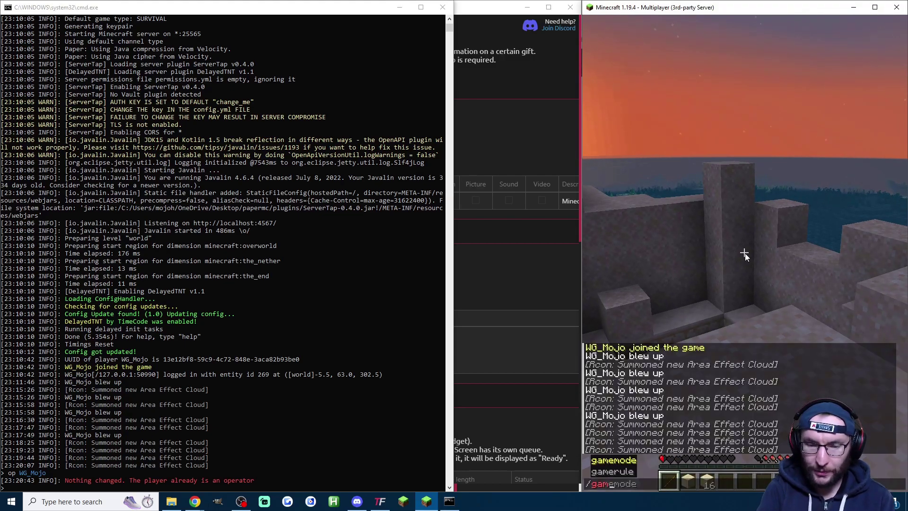
key(Tab)
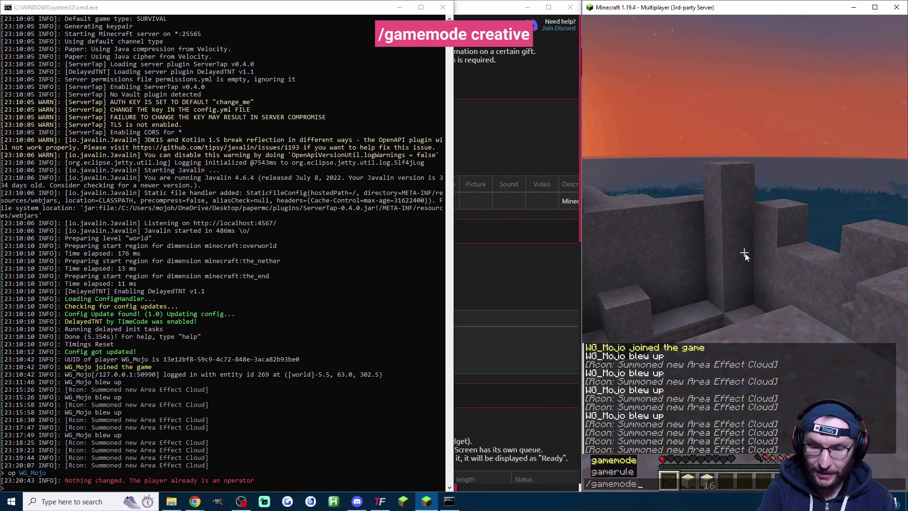
text(creative)
key(Return)
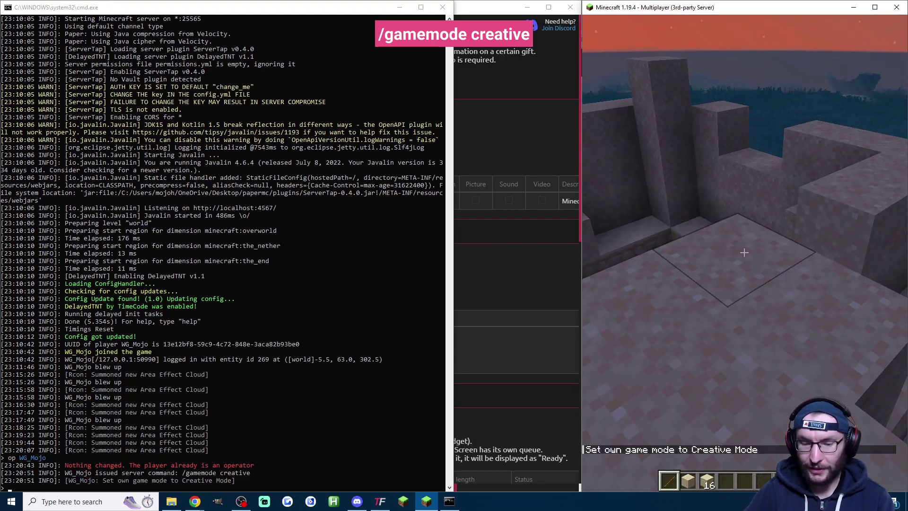
text(/tnt)
key(Return)
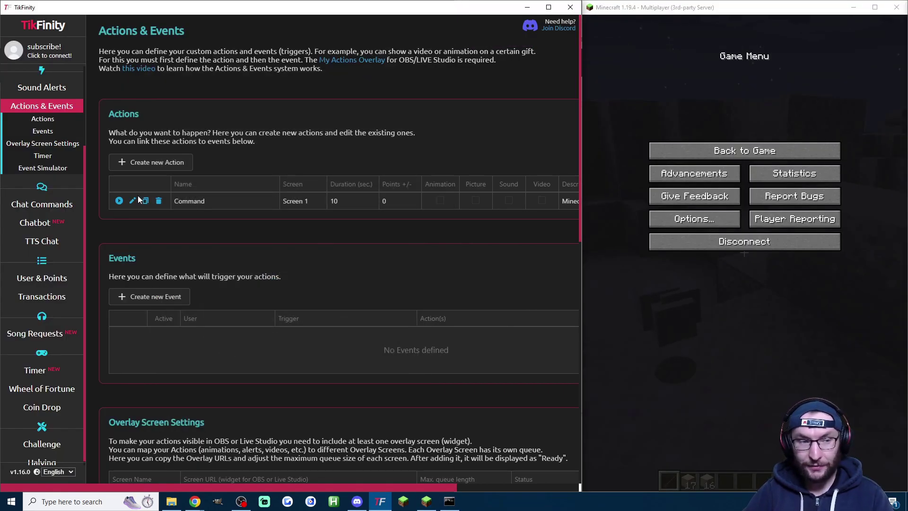
Step: Switch to TikFinity and replace the action's command with "execute at PlayerName run gamemode survival PlayerName", using the player's username for both PlayerName entries
click(134, 200)
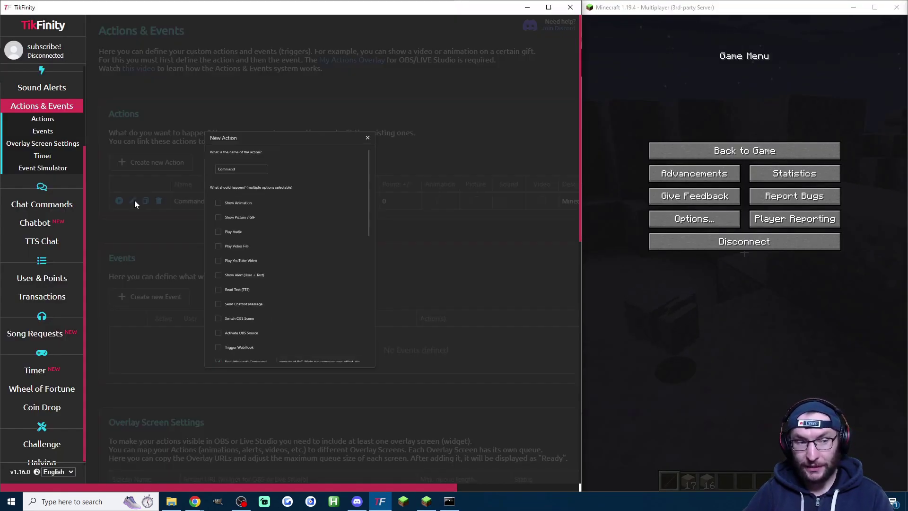
triple_click(338, 309)
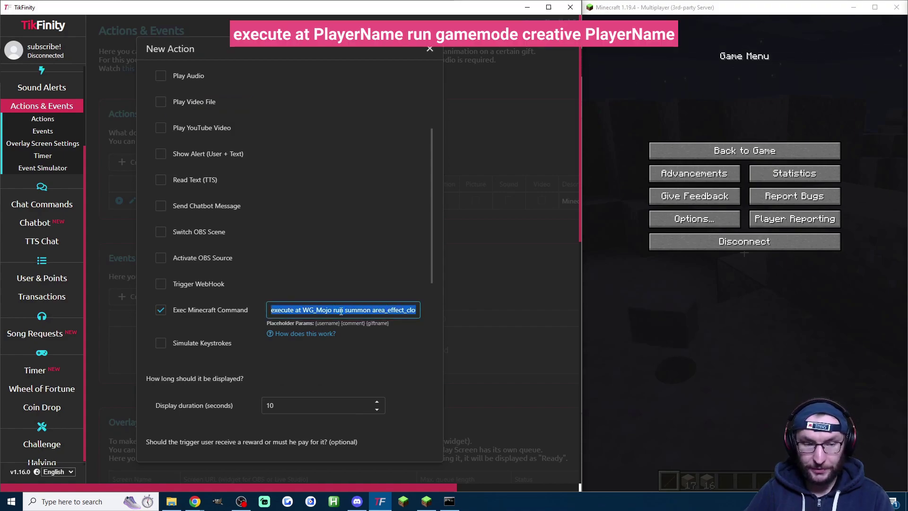
text(execute at PlayerName run gamemode creative PlayerName)
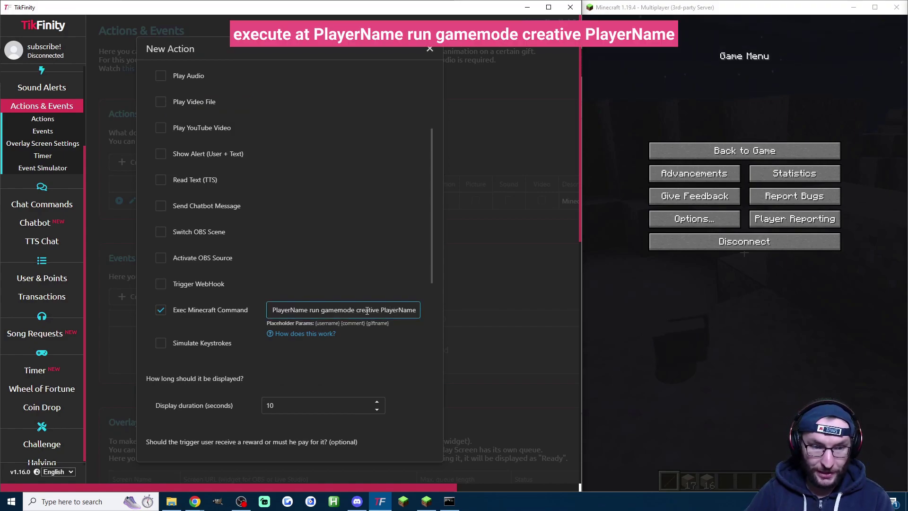
double_click(367, 310)
text(survival)
double_click(312, 310)
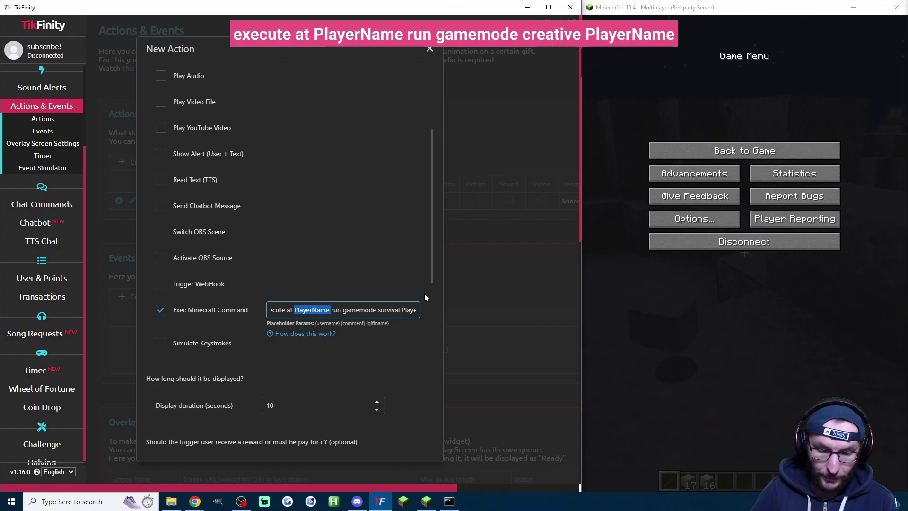
text(WG_Mojo)
double_click(407, 310)
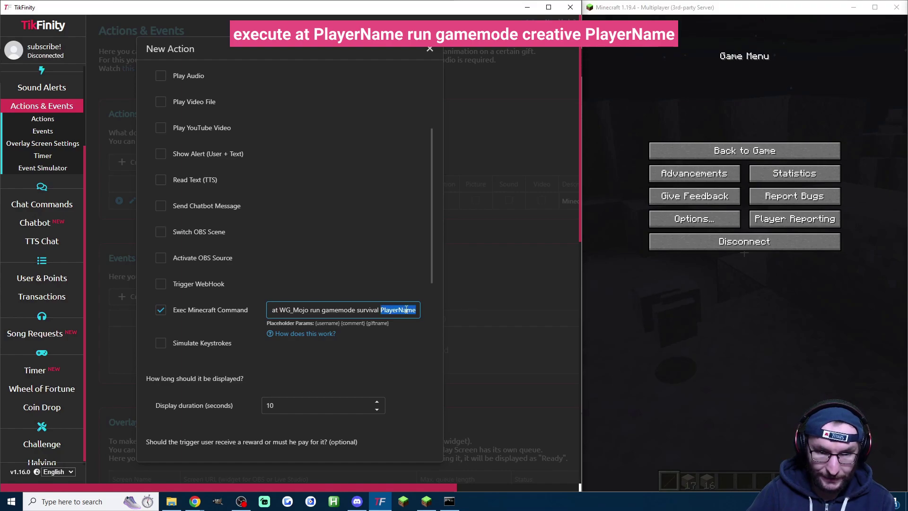
text(WG_Mojo)
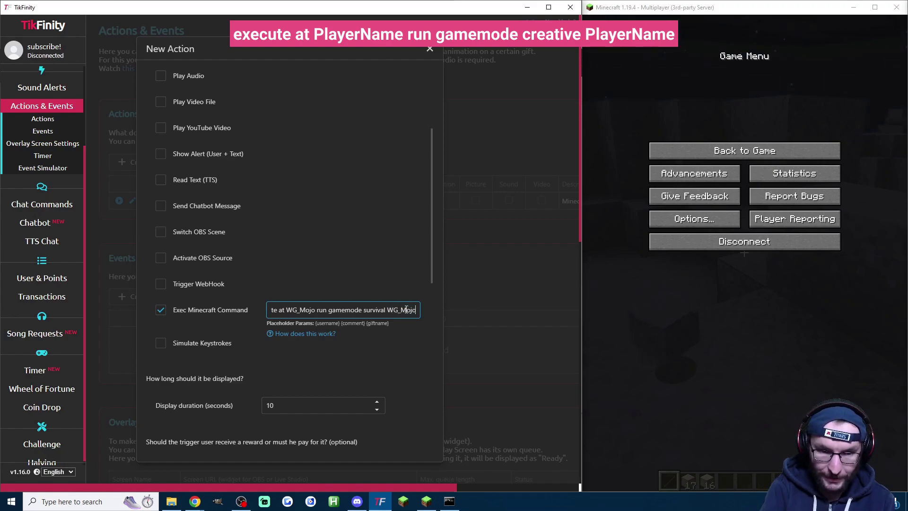
double_click(391, 309)
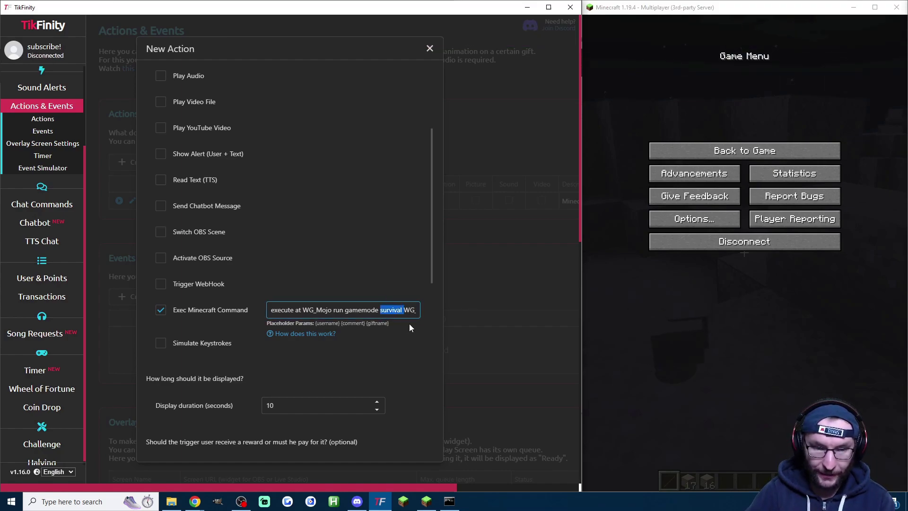
click(403, 355)
Step: Save and run the survival game mode action, and resume the game to watch its effect
scroll(404, 364, down, 8)
click(230, 434)
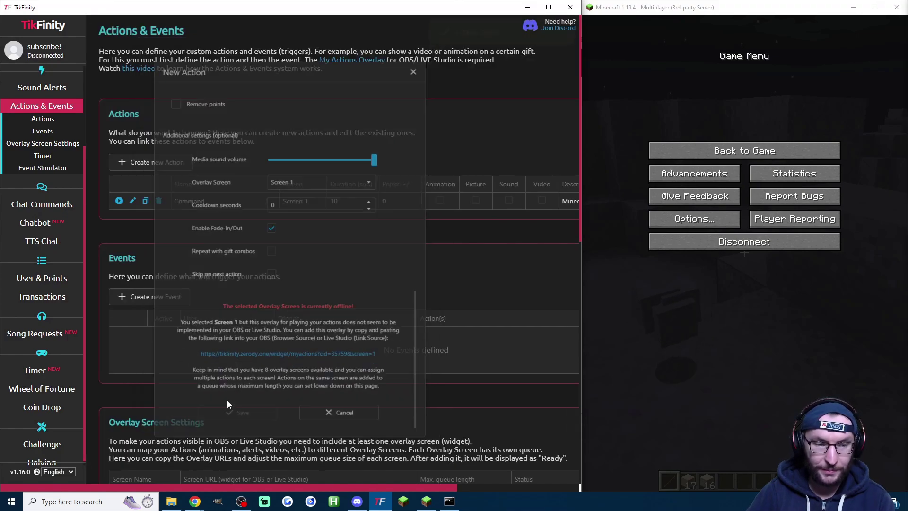
click(119, 201)
click(709, 151)
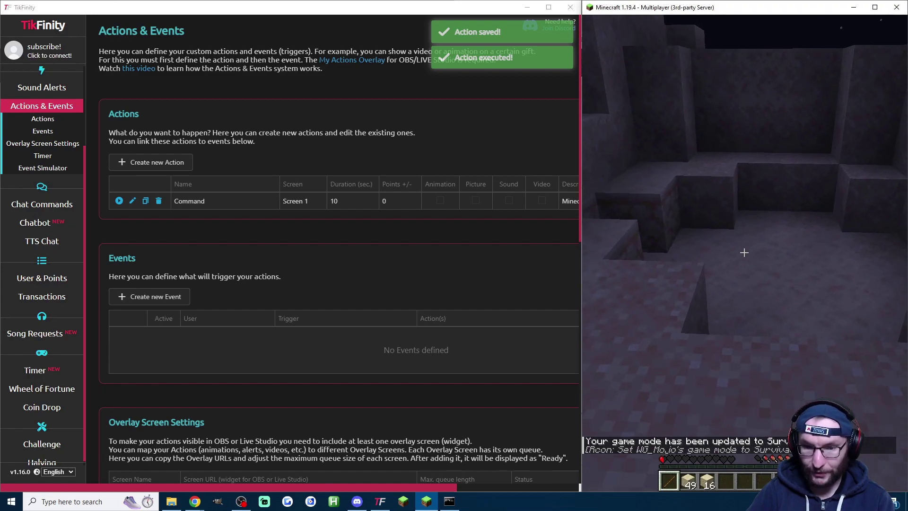
Step: Replace the action's command with "execute at PlayerName run clear PlayerName", using the player's username for both PlayerName entries
key(Escape)
click(133, 201)
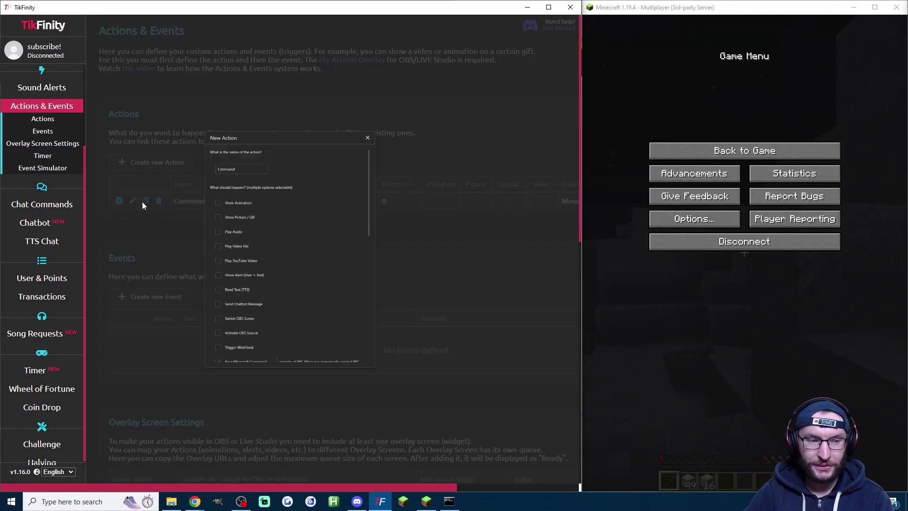
click(330, 310)
key(ctrl+a)
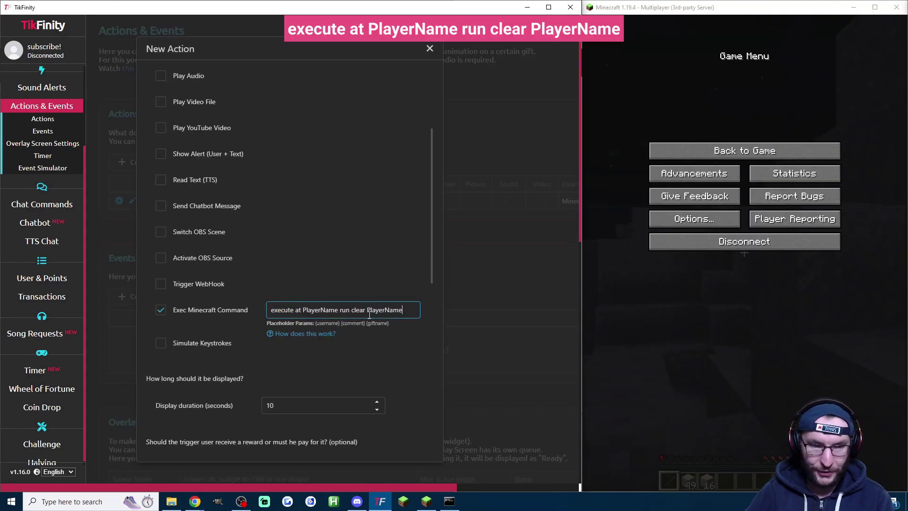
double_click(386, 310)
text(WG_Mojo)
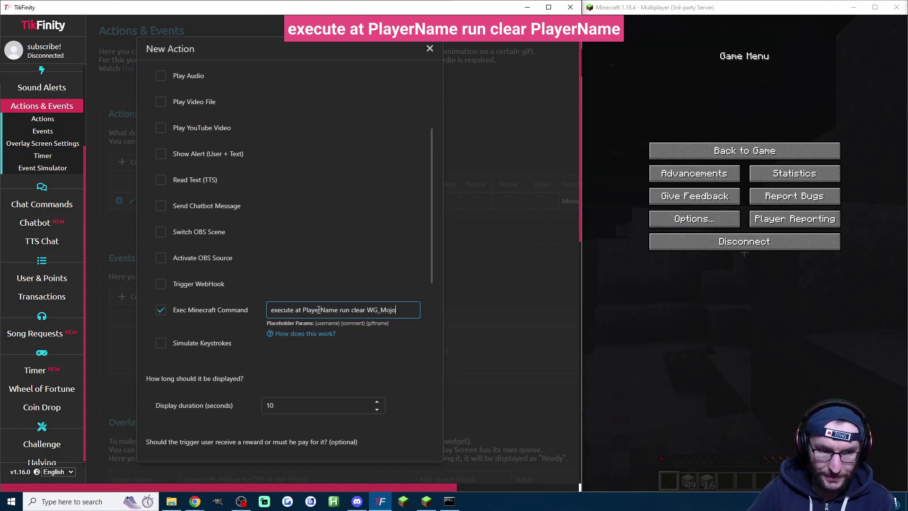
double_click(319, 310)
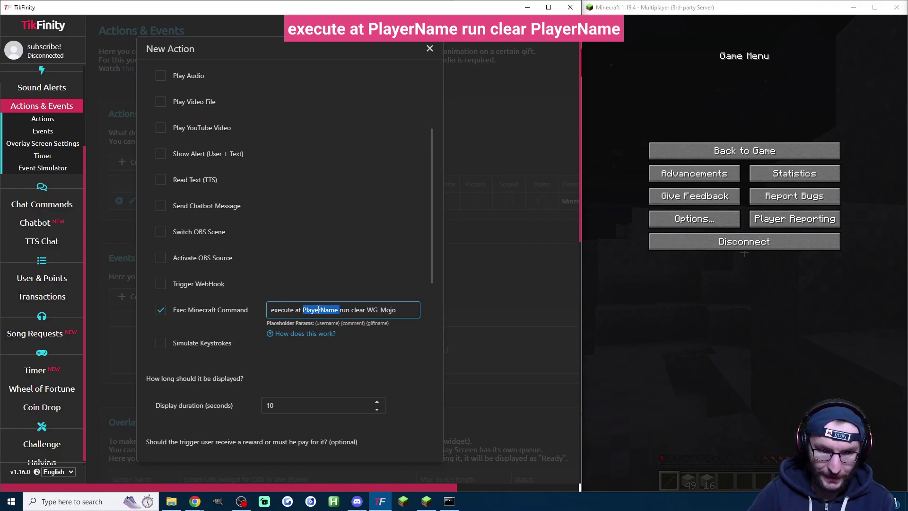
text(WG_Mojo)
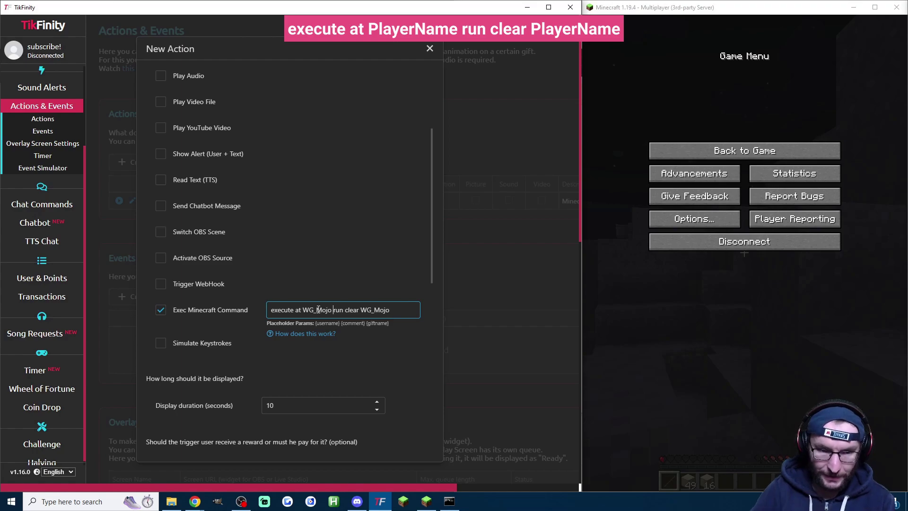
Step: Save and run the clear action, and check the player's inventory in the resumed game
scroll(375, 394, down, 5)
scroll(376, 394, down, 3)
click(232, 431)
click(118, 201)
click(738, 150)
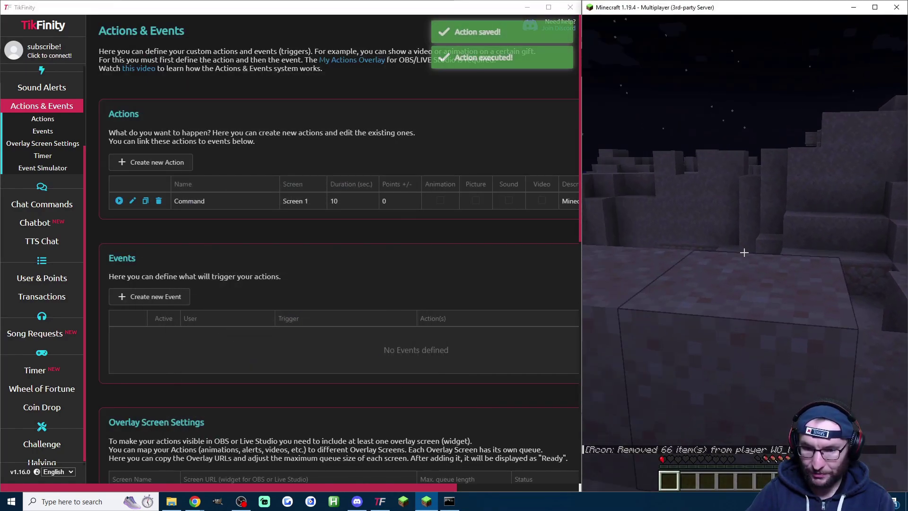
key(e)
key(e)
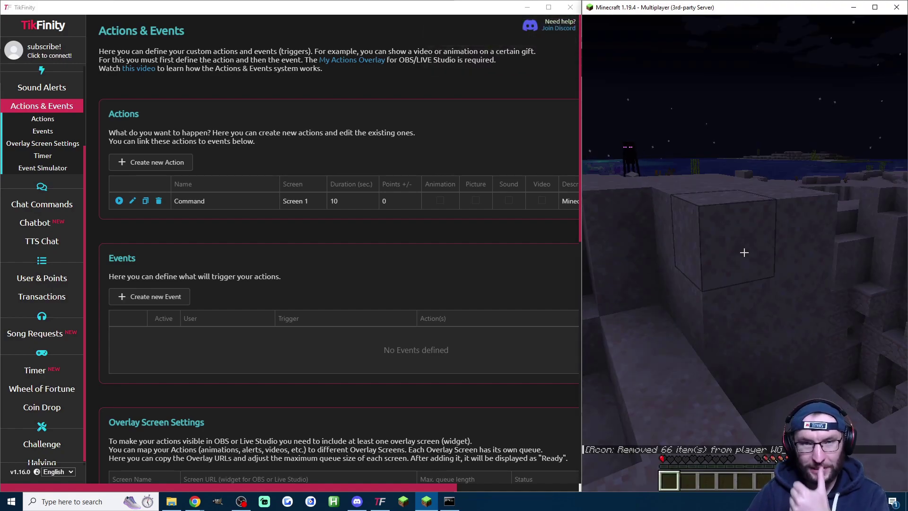
Step: Replace the action's command with "execute at PlayerName run fill ~-5 ~-10 ~-5 ~4 ~-1 ~4 air", using the player's username as PlayerName
key(alt+Tab)
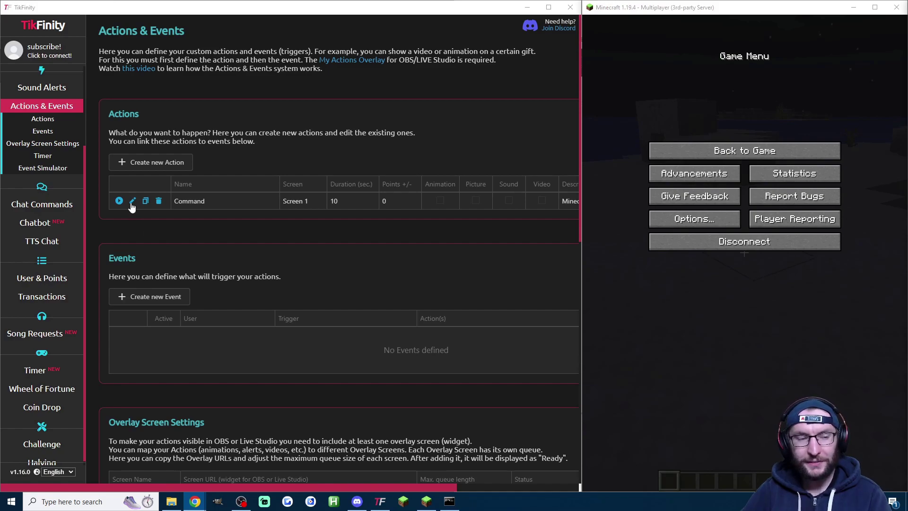
click(133, 201)
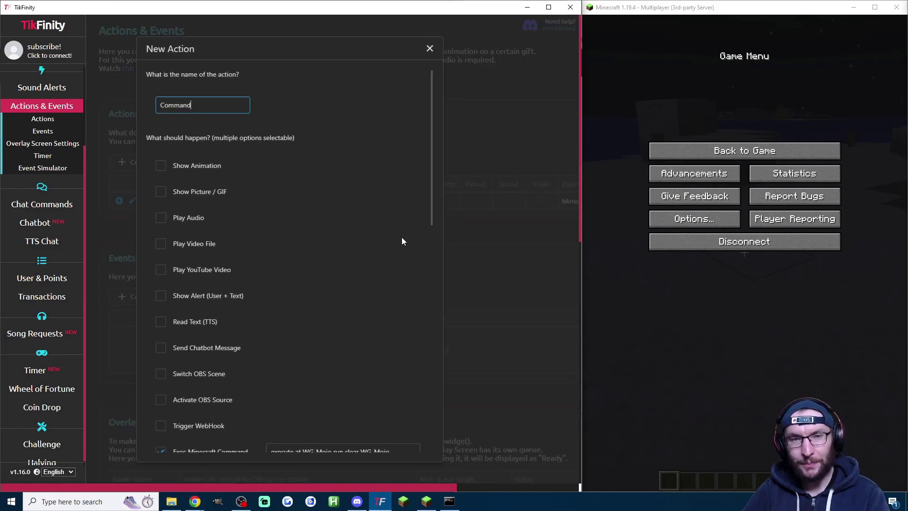
scroll(402, 241, down, 3)
click(353, 310)
key(ctrl+a)
text(execute at PlayerName run fill ~-5 ~-10 ~-5 ~4 ~-1 ~4 air)
double_click(300, 309)
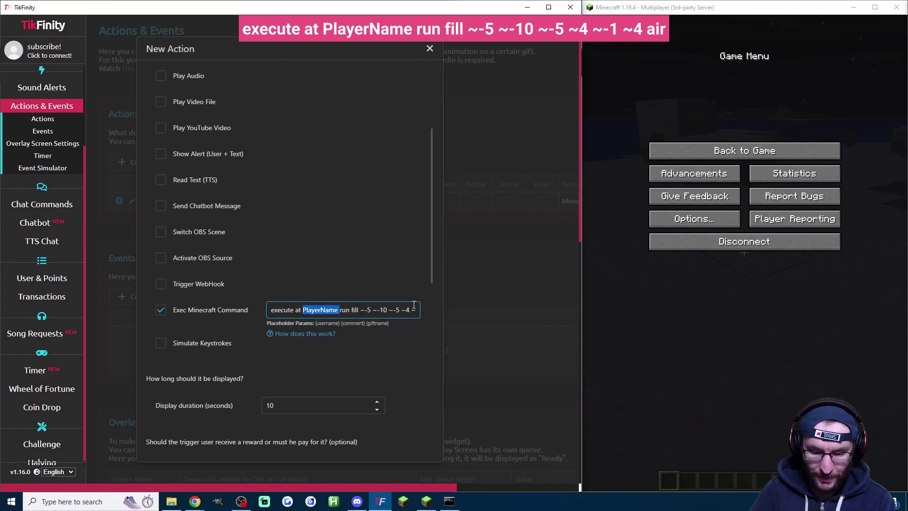
text(WG_Mojo)
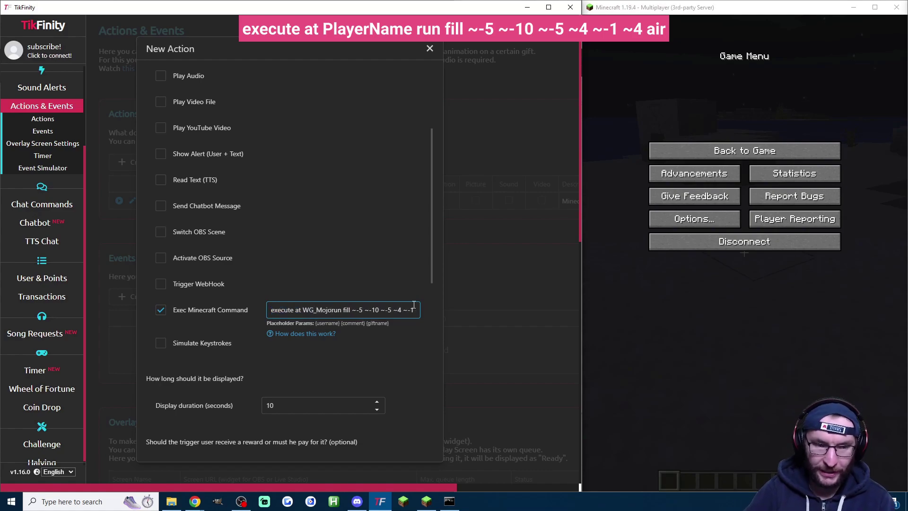
drag(398, 311, 427, 311)
click(406, 311)
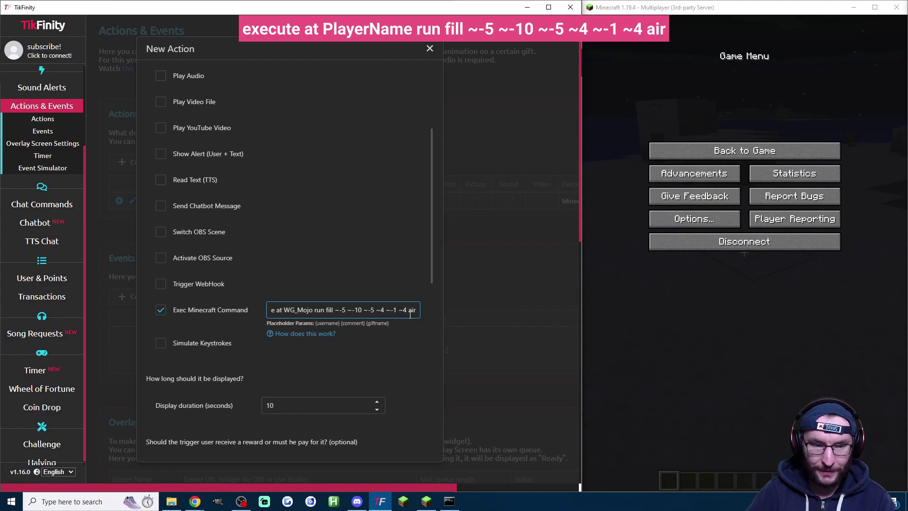
Step: Save and run the action that fills the area with air, and resume the game to watch its effect
click(405, 345)
scroll(396, 379, down, 9)
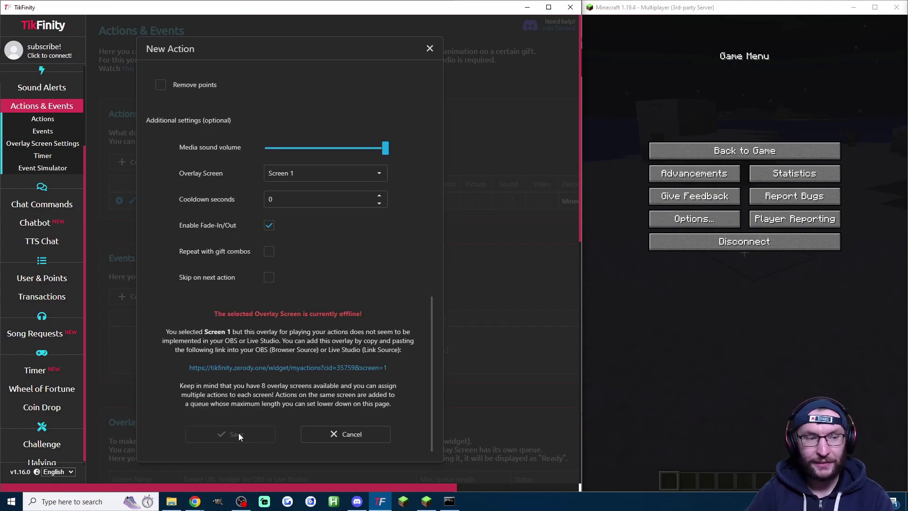
click(238, 434)
click(119, 201)
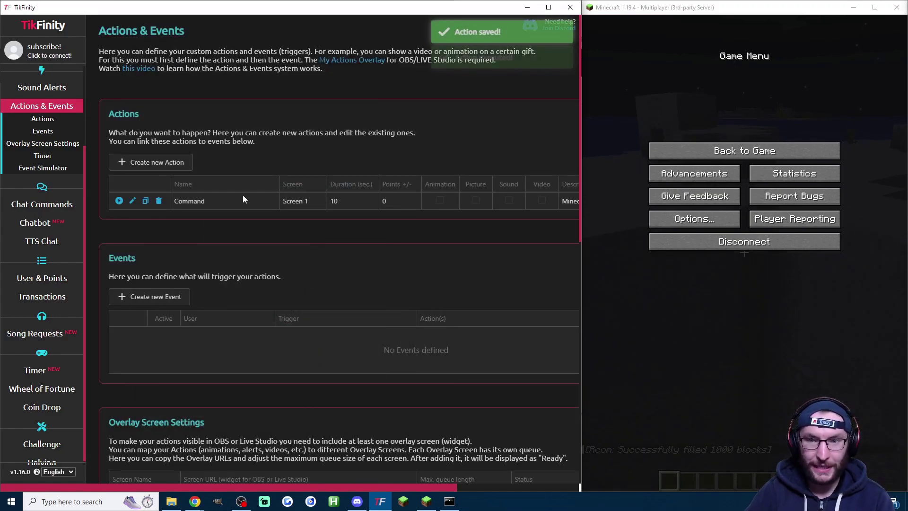
click(697, 156)
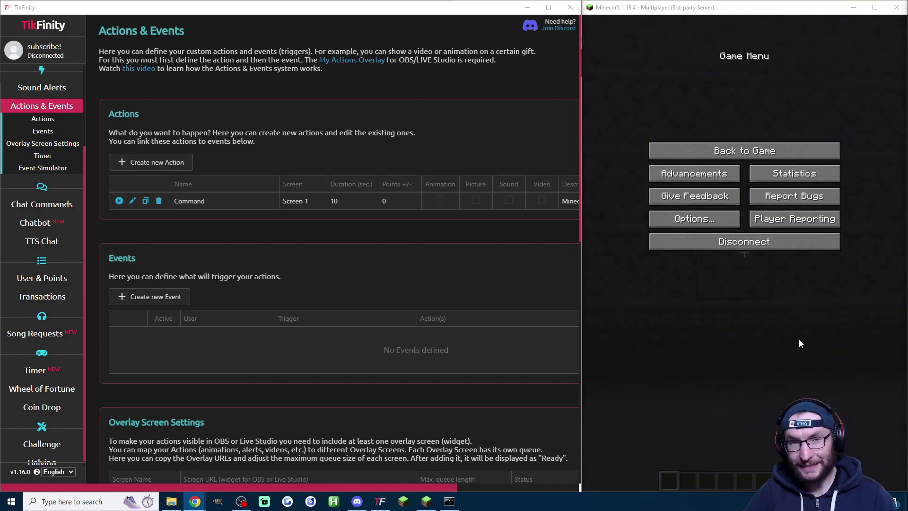
Step: Change the block at the end of the action's fill command from air to TNT
click(145, 200)
scroll(375, 255, down, 5)
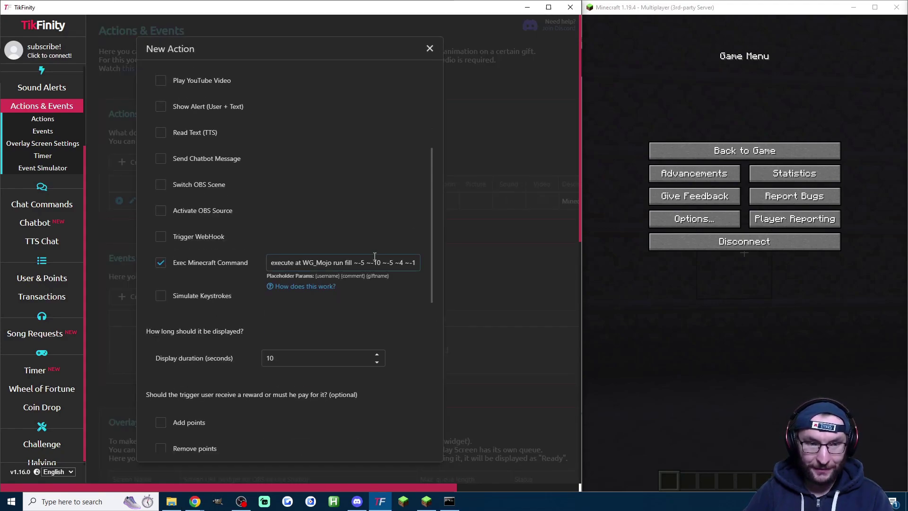
drag(375, 256, 414, 261)
click(414, 260)
text(lava)
Step: Save and run the TNT fill action, check the filled area in the resumed game, and pause it again
click(407, 313)
scroll(407, 316, down, 8)
click(270, 432)
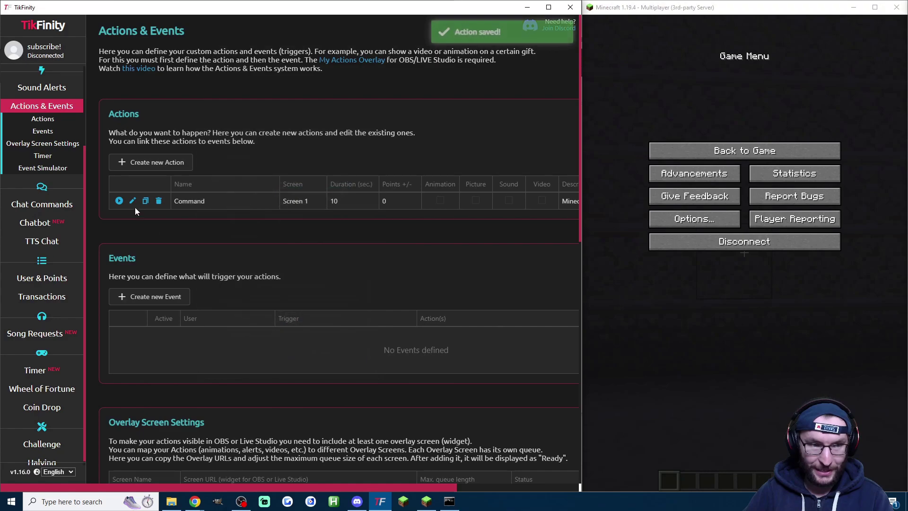
click(119, 201)
click(744, 150)
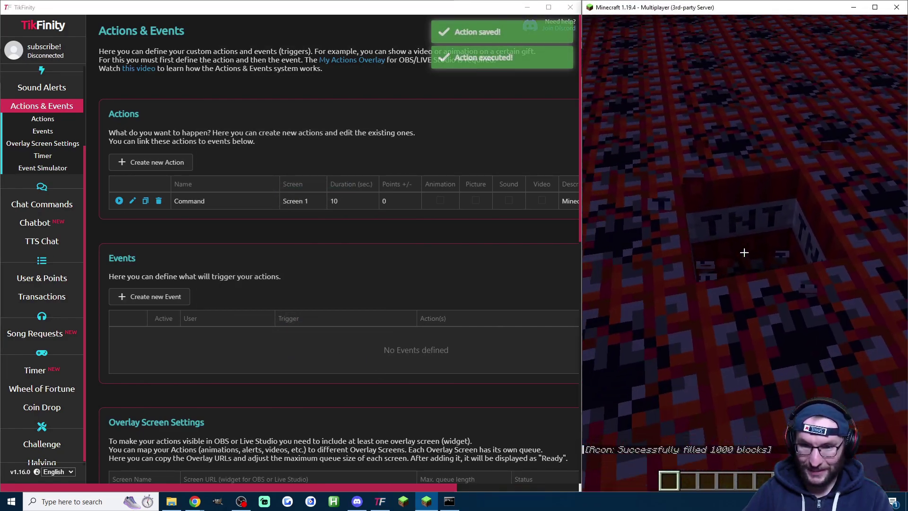
key(Escape)
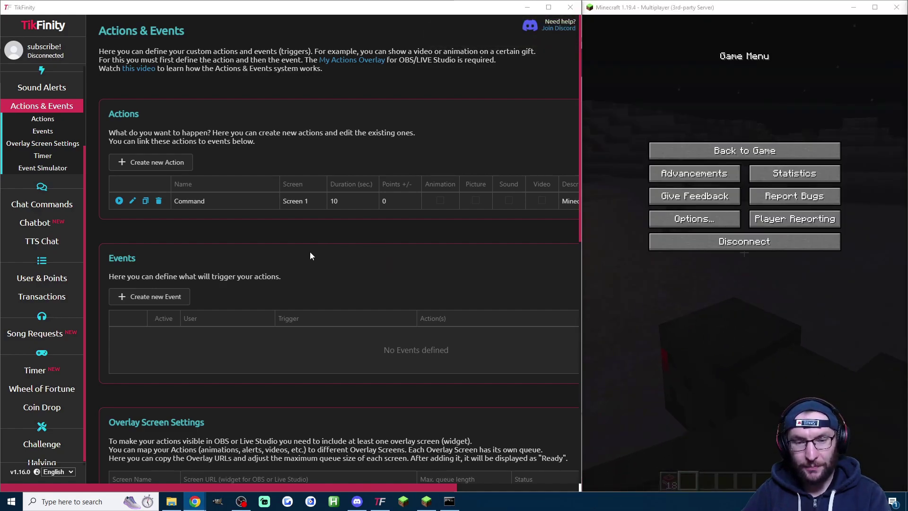
Step: Replace the action's command with "execute at PlayerName run setblock ~2 ~ ~ bedrock", using the player's username as PlayerName
click(133, 200)
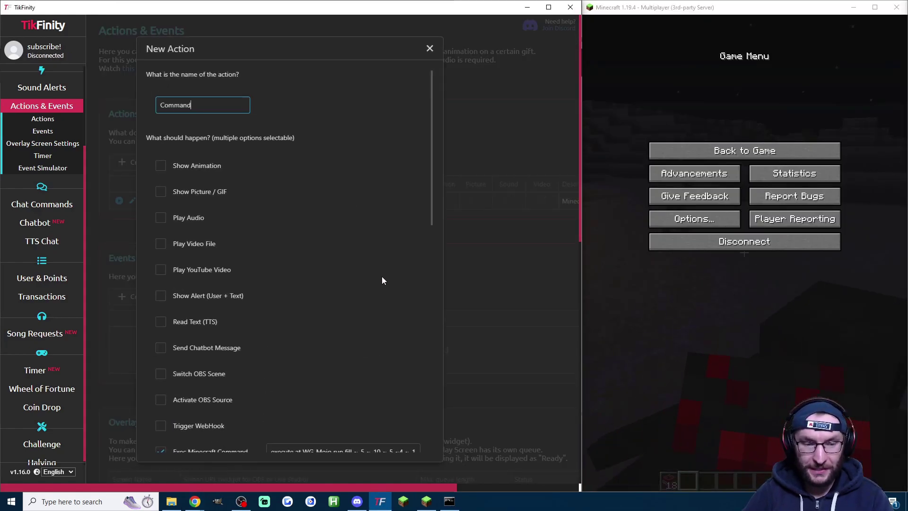
scroll(382, 276, down, 5)
triple_click(369, 215)
text(execute at PlayerName run setblock ~2 ~ ~ bedrock)
drag(367, 215, 272, 215)
double_click(322, 215)
text(WG_Mojo)
Step: Save and run the bedrock action, and look at the placed block in the resumed game
click(380, 266)
scroll(385, 283, down, 7)
click(239, 434)
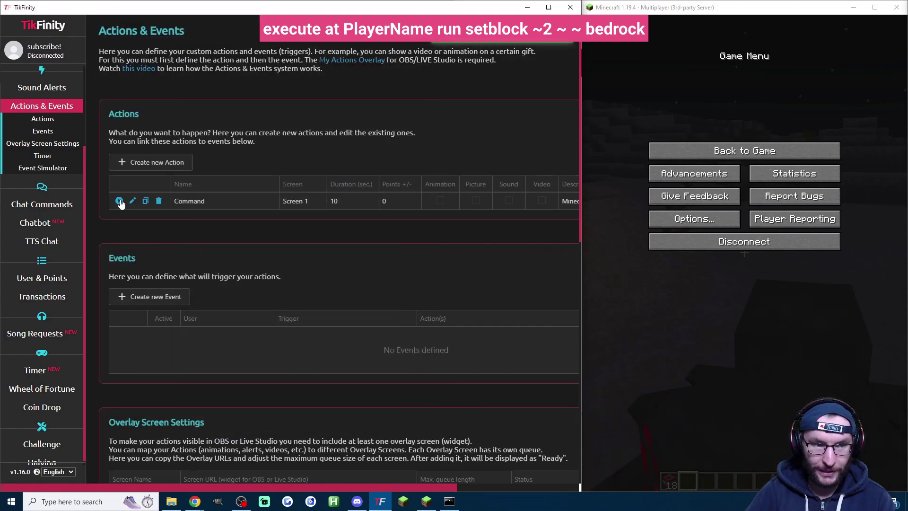
click(119, 201)
click(744, 150)
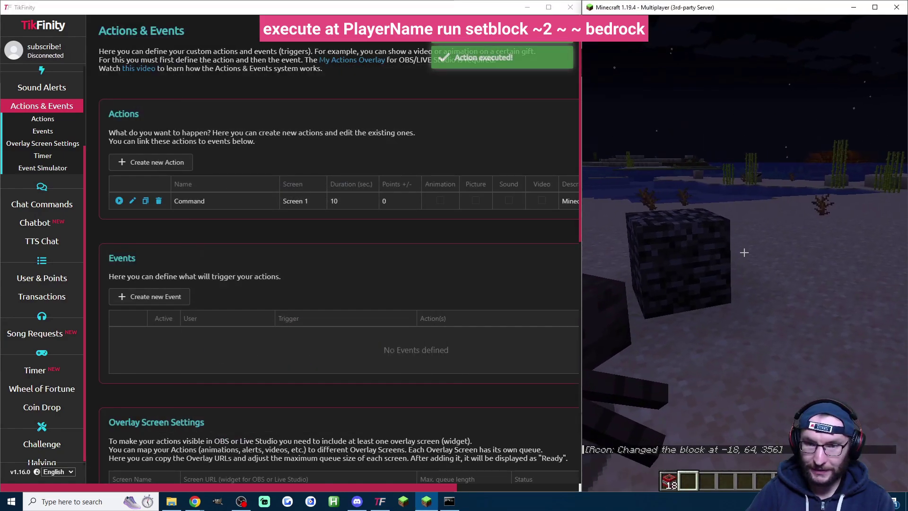
key(w)
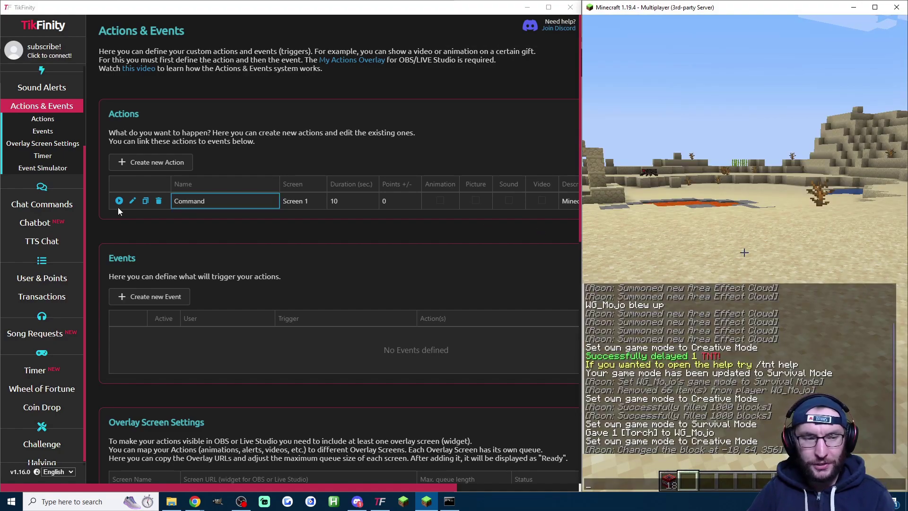
Step: Replace the action's command with "execute at PlayerName run title PlayerName title {"text":"{username} spawned a creeper"}", using the player's username for both PlayerName entries
click(132, 200)
scroll(255, 301, down, 3)
click(346, 309)
key(ctrl+a)
text(execute at PlayerName run title PlayerName title {"text":"{username} spawned a creeper"})
drag(317, 309, 256, 312)
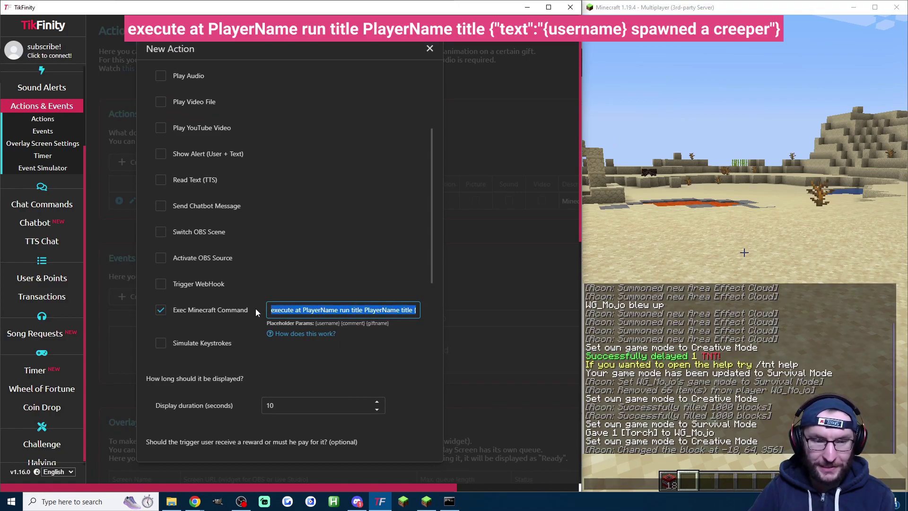
click(329, 310)
double_click(322, 309)
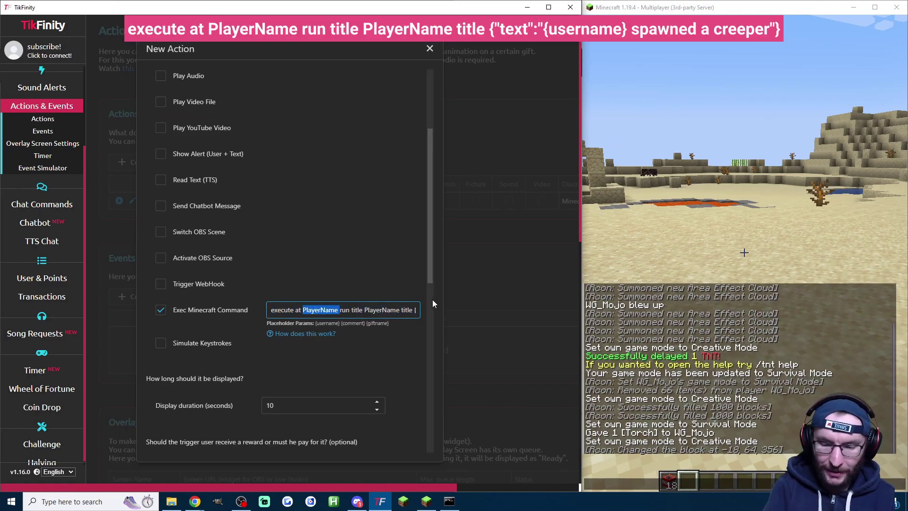
text(WG_Mojo)
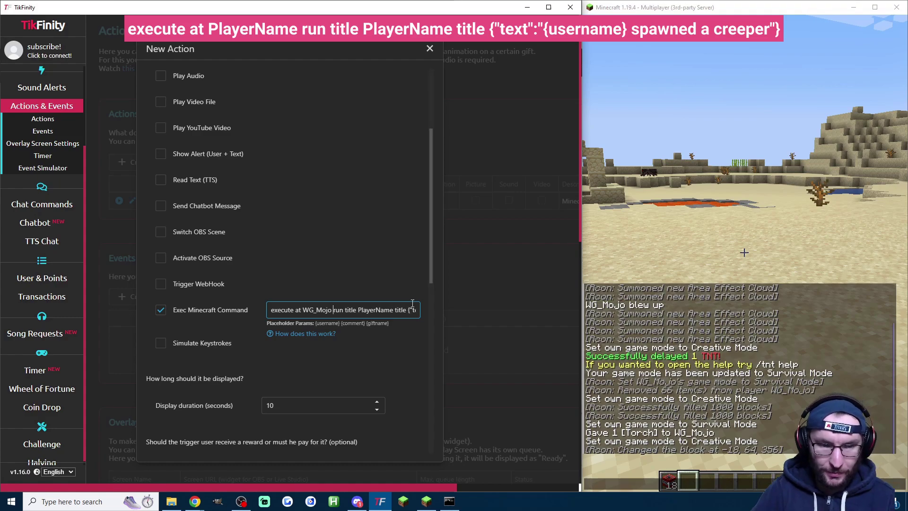
double_click(370, 310)
text(WG_Mojo)
Step: Save and run the title action, and maximize the game window to view the on-screen title
scroll(384, 274, down, 10)
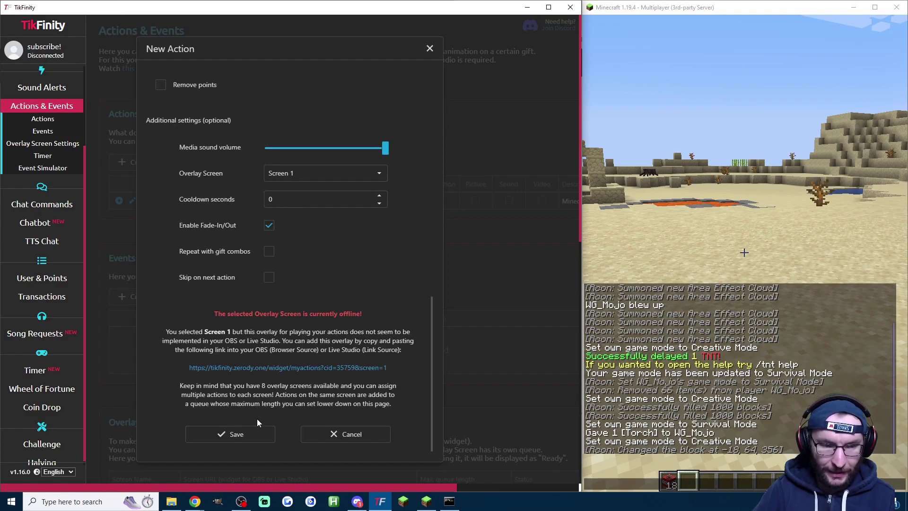
click(239, 428)
click(119, 201)
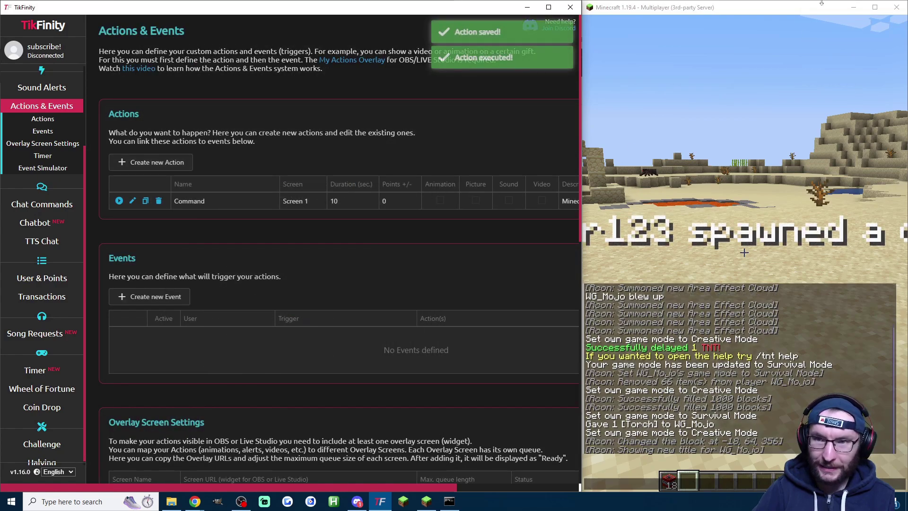
click(874, 8)
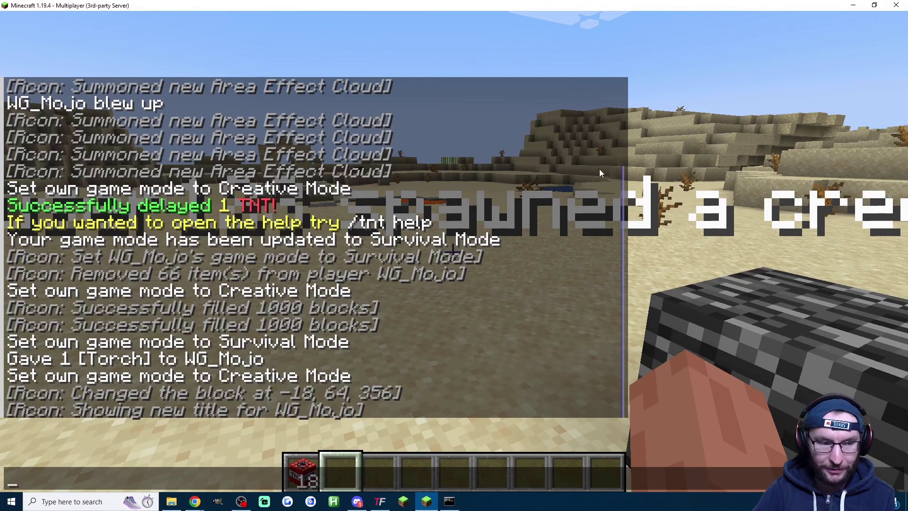
key(Escape)
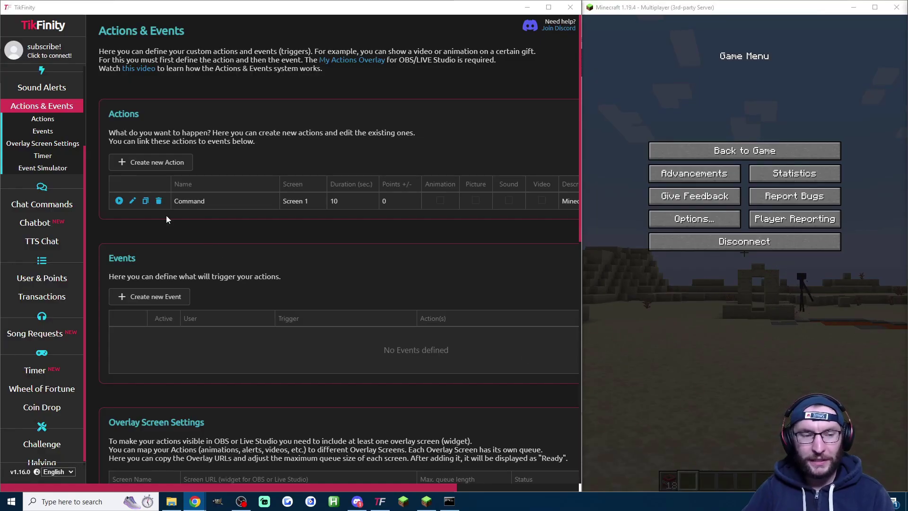
Step: Replace the action's command with "execute at PlayerName run say {username} sent {repeatcount} {giftname}", using the player's username as PlayerName, and save the action
click(133, 201)
scroll(334, 314, down, 3)
click(346, 309)
key(ctrl+a)
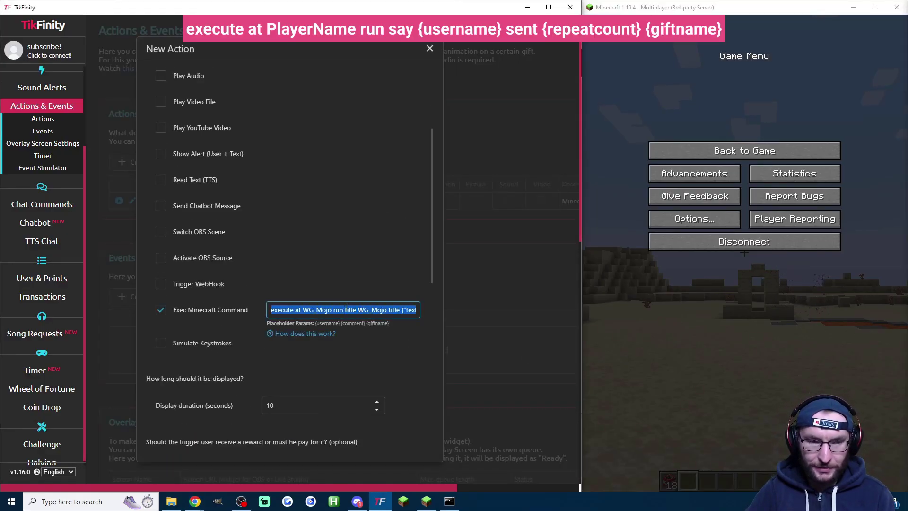
text(execute at PlayerName run say {username} sent {repeatcount} {giftname})
drag(346, 309, 246, 311)
click(316, 308)
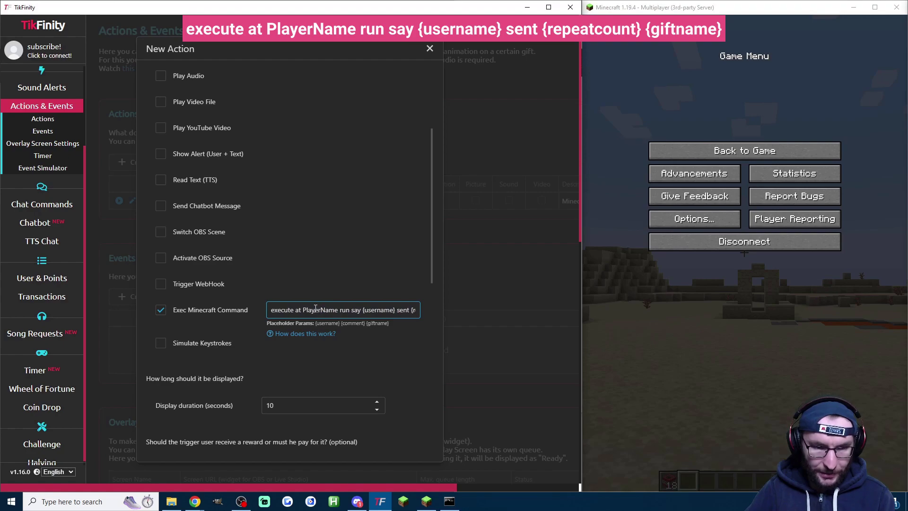
double_click(316, 308)
text(WG_Mojo)
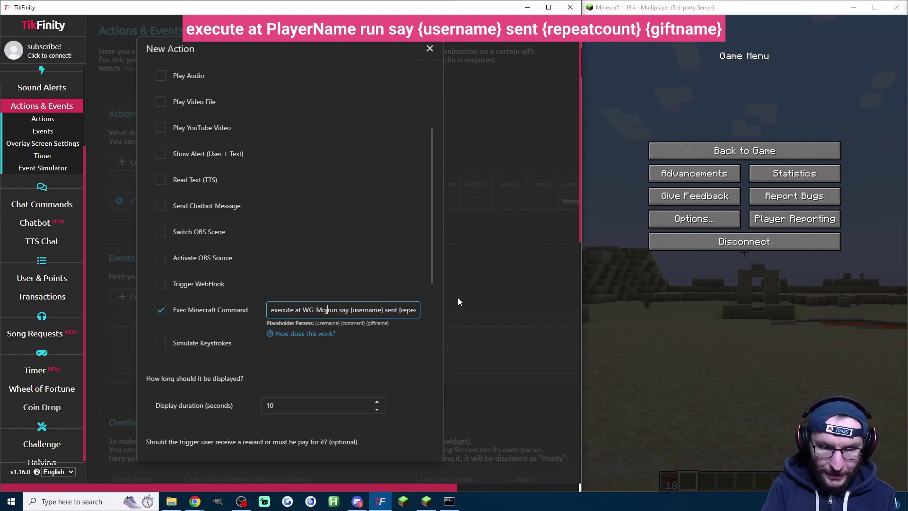
scroll(340, 359, down, 10)
click(237, 431)
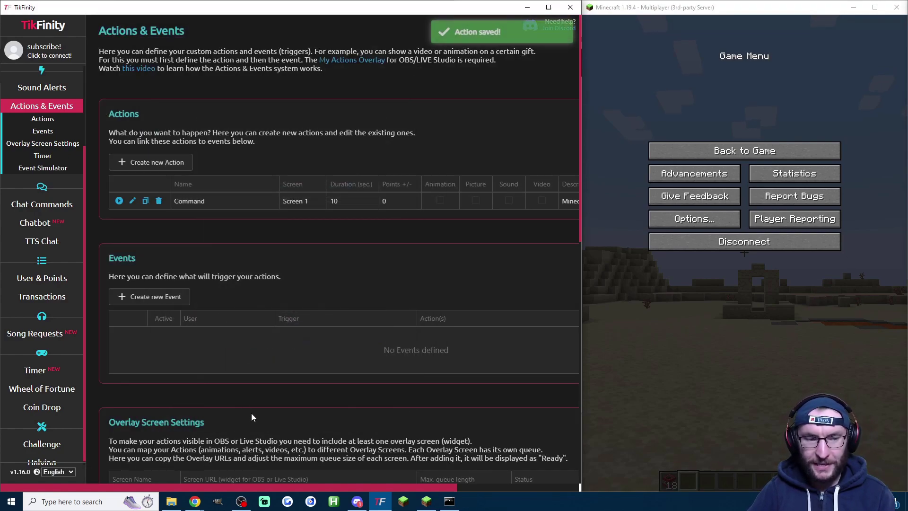
Step: Create and save an event that triggers the Command action when the specific gift TikTok Universe is sent
click(173, 296)
click(331, 330)
click(352, 372)
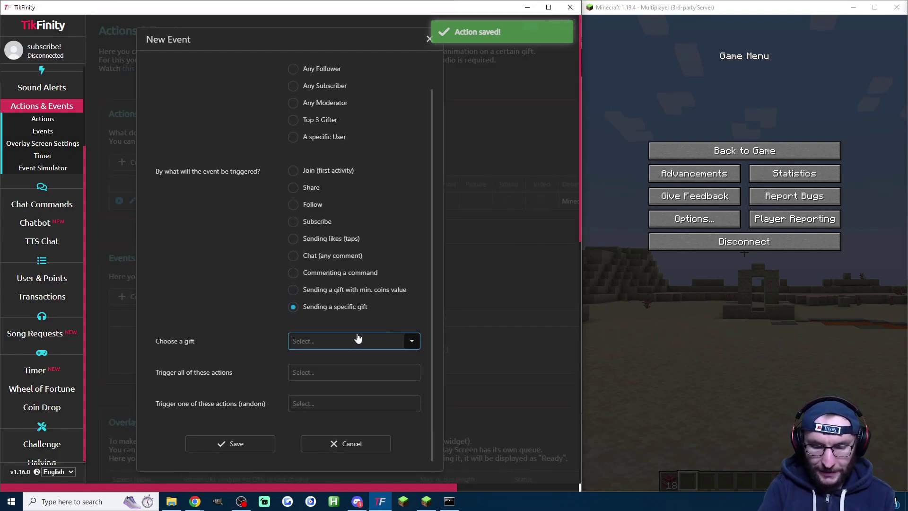
text(uni)
click(352, 359)
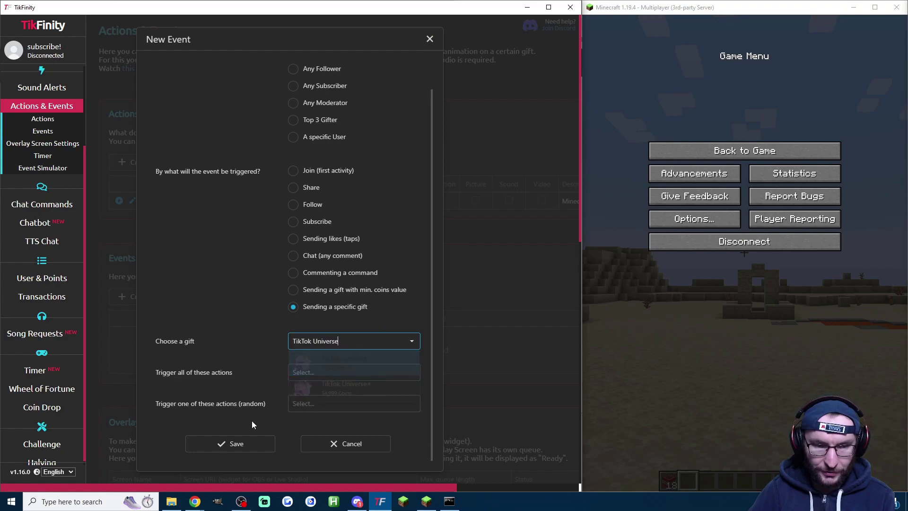
click(318, 374)
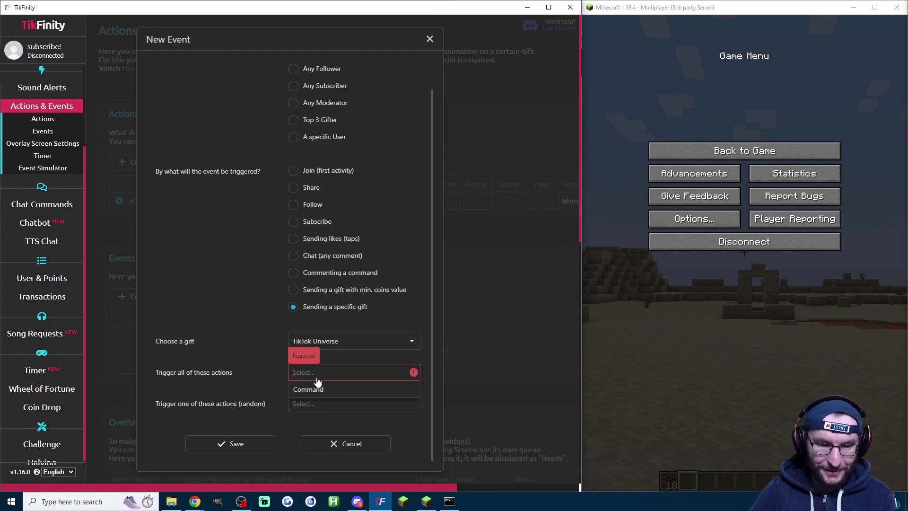
click(312, 388)
click(230, 443)
Step: Simulate the TikTok Universe gift and resume the game to check the chat message
scroll(241, 416, down, 12)
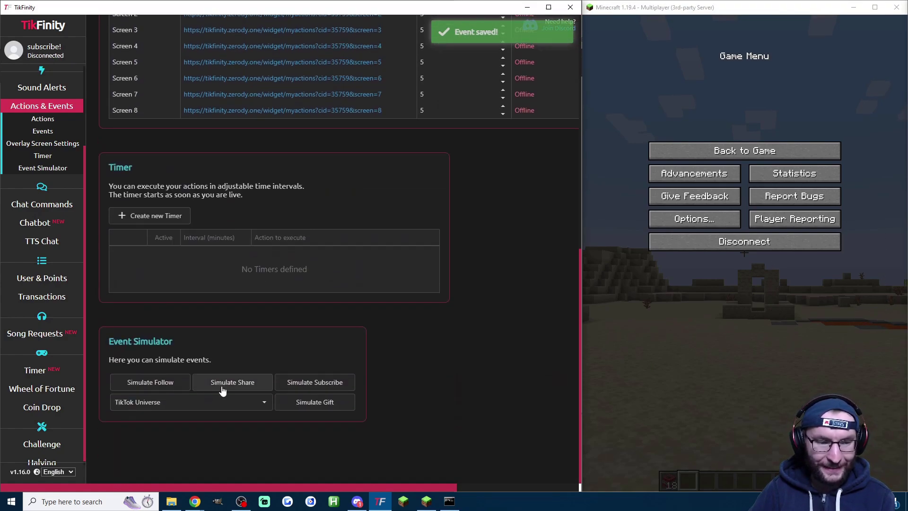
click(302, 406)
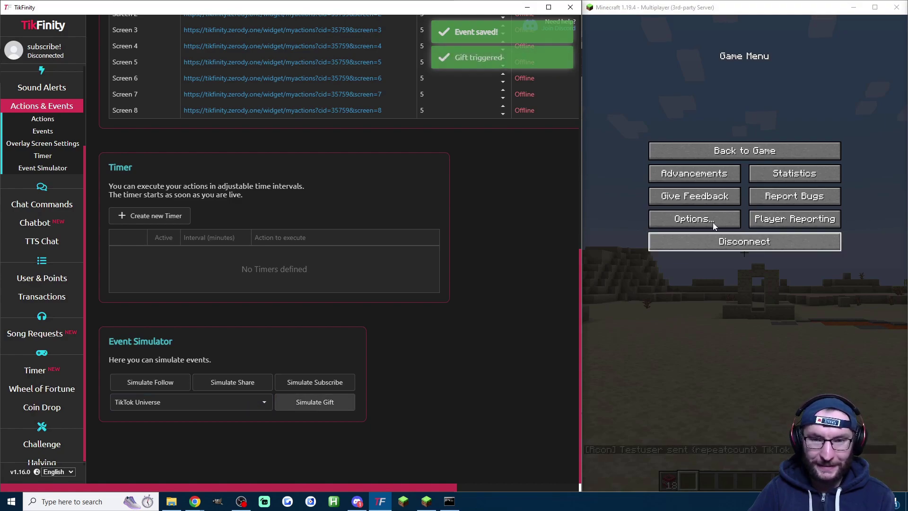
click(744, 151)
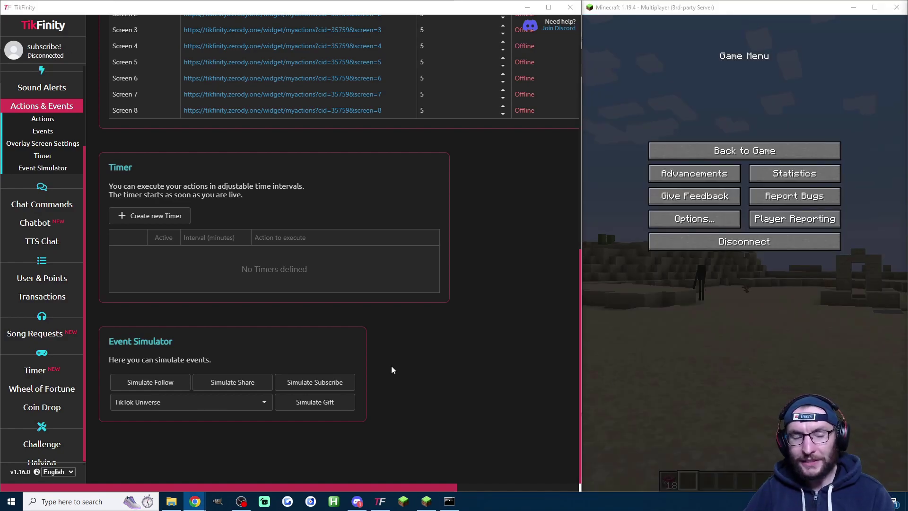
Step: Replace the action's command with "execute at PlayerName run summon area_effect_cloud ~ ~1 ~ {Duration:1,Passengers:[{id:"creeper"},{id:"creeper"},{id:"creeper"},{id:"creeper"},{id:"creeper"}]}"
scroll(370, 362, up, 15)
click(132, 200)
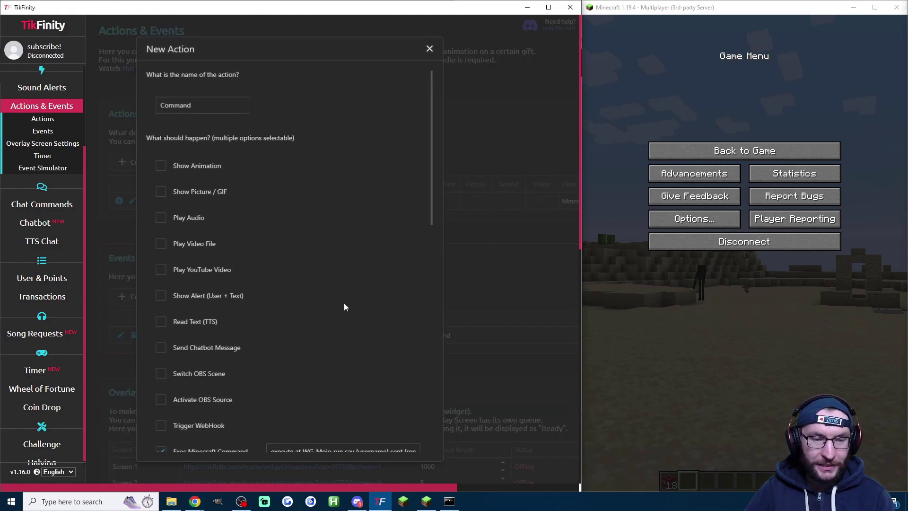
scroll(344, 302, down, 5)
click(347, 218)
key(ctrl+a)
text(execute at WG_Mojo run summon area_effect_cloud ~ ~1 ~ {Duration:1,Passengers:[{id:"creeper"},{id:"creeper"},{id:"creeper"},{id:"creeper"},{id:"creeper"}]})
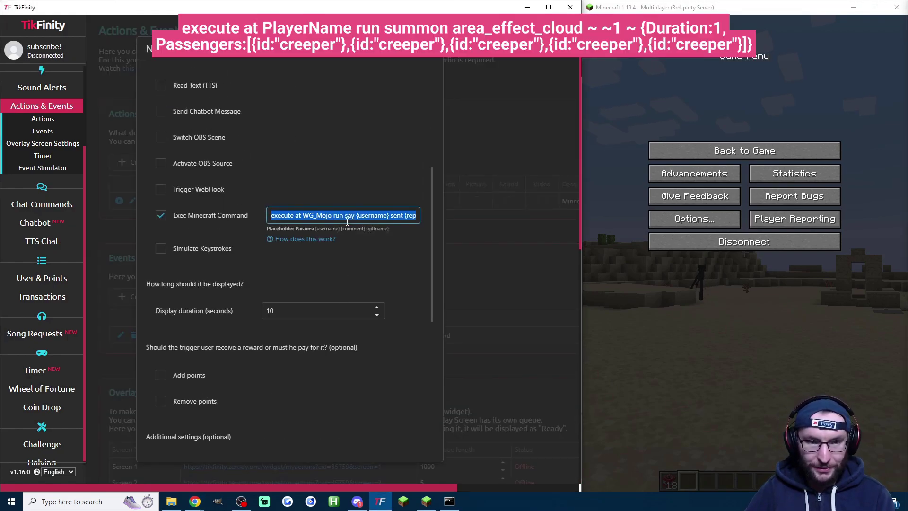
Step: Change the fourth creeper passenger in the summon command to skeleton
drag(333, 215, 373, 215)
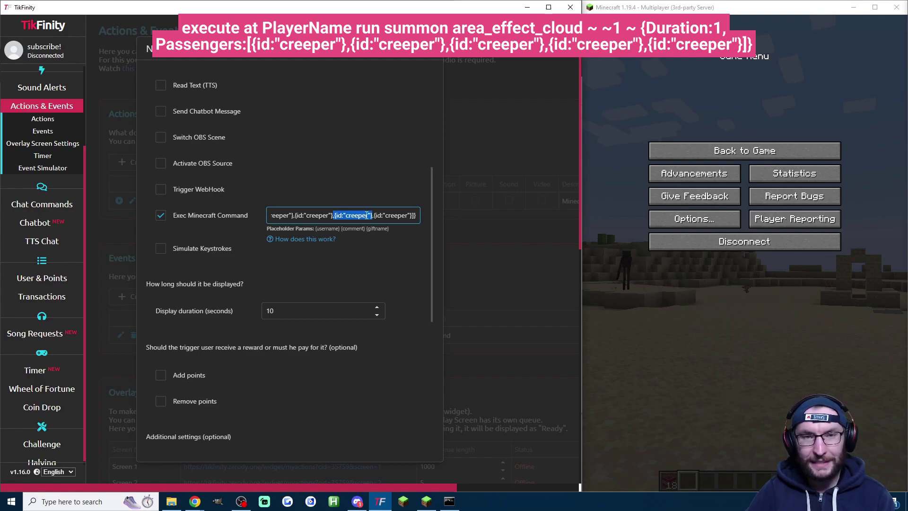
double_click(357, 215)
text(sk)
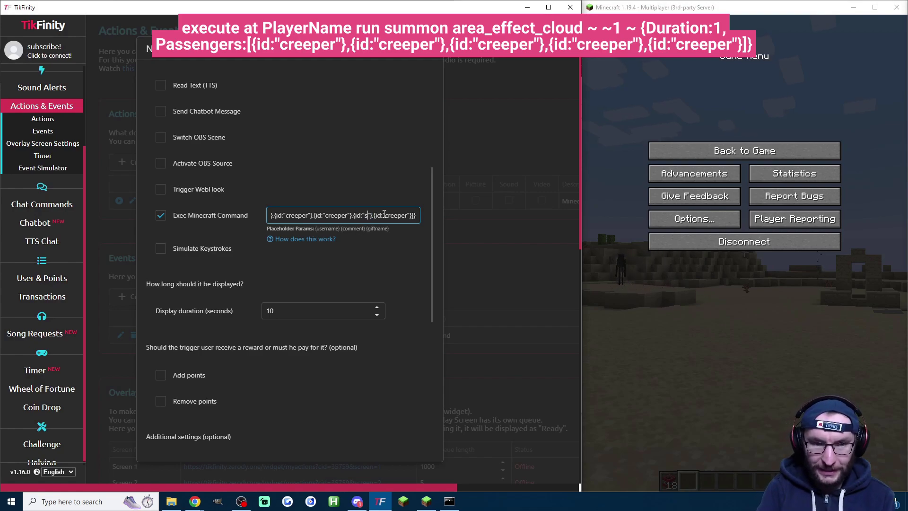
text(eleton)
Step: Replace PlayerName in the summon command with the player's username and save the action
scroll(385, 282, down, 6)
scroll(358, 318, up, 7)
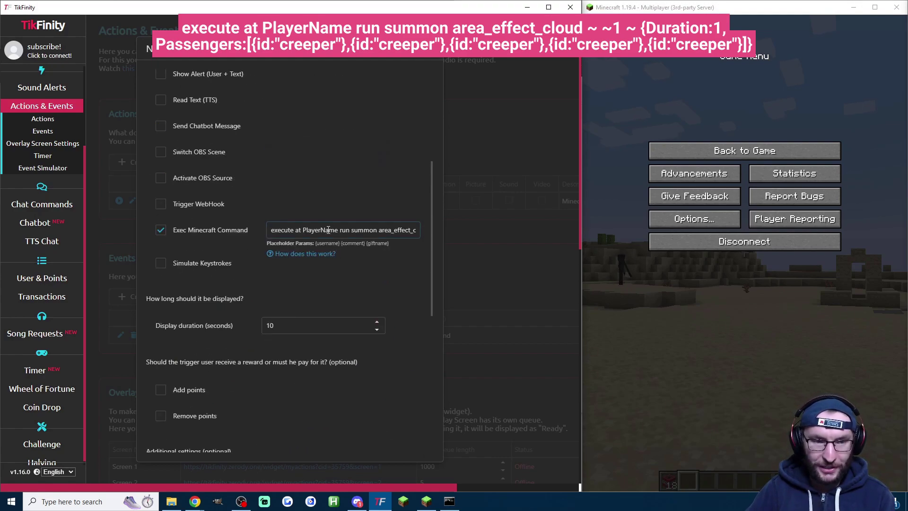
click(321, 230)
double_click(321, 229)
text(WG_Mojo)
key(ctrl+a)
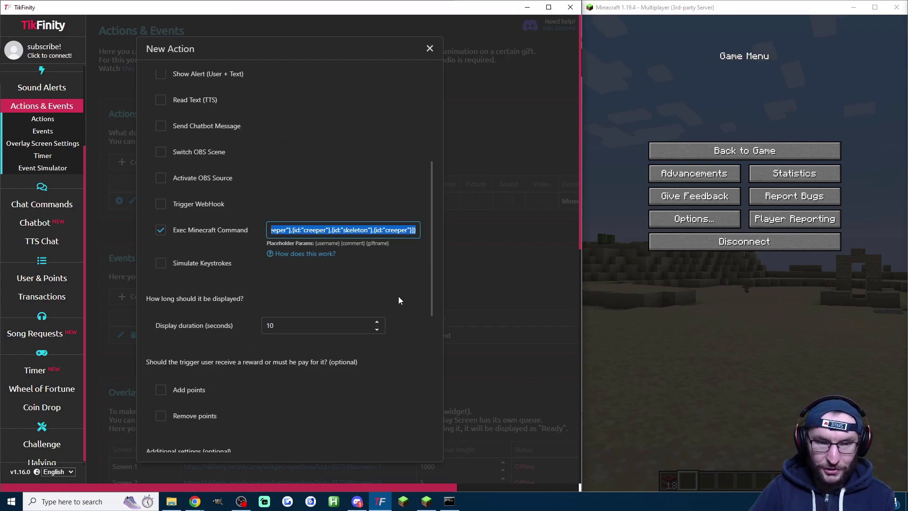
scroll(398, 296, down, 6)
click(217, 434)
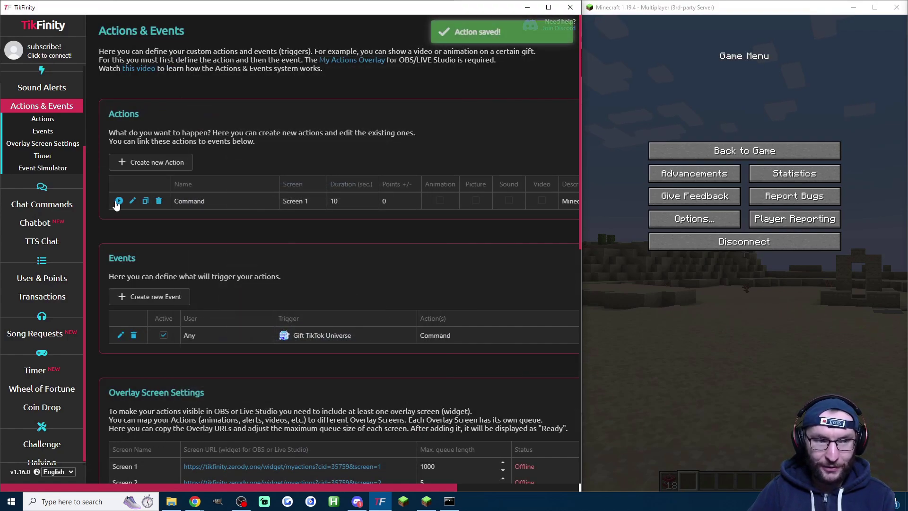
Step: Resume the game and back away from the player's position to check the mobs summoned by the Command action
click(744, 151)
key(s)
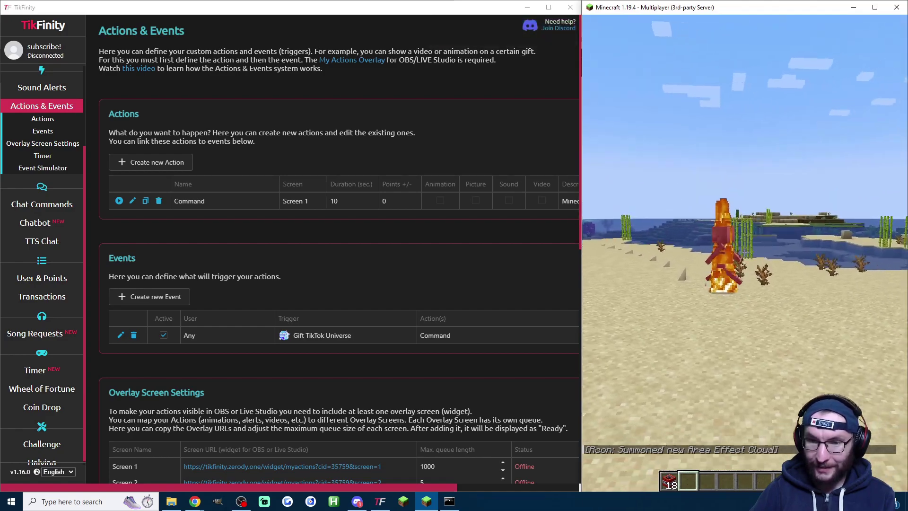
Step: Switch to the ChatGPT conversation in the browser and review the example-command prompt, the diamond request and the generated Minecraft commands
key(alt+Tab)
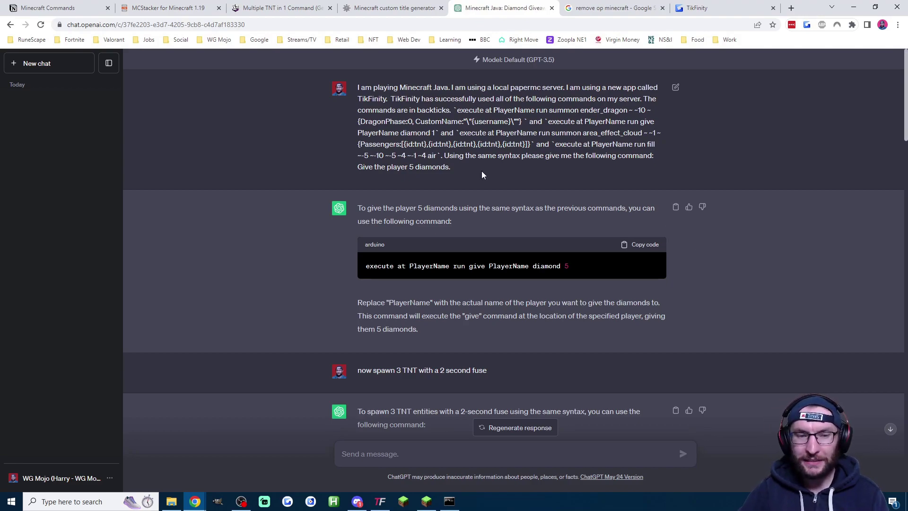
drag(477, 172, 357, 89)
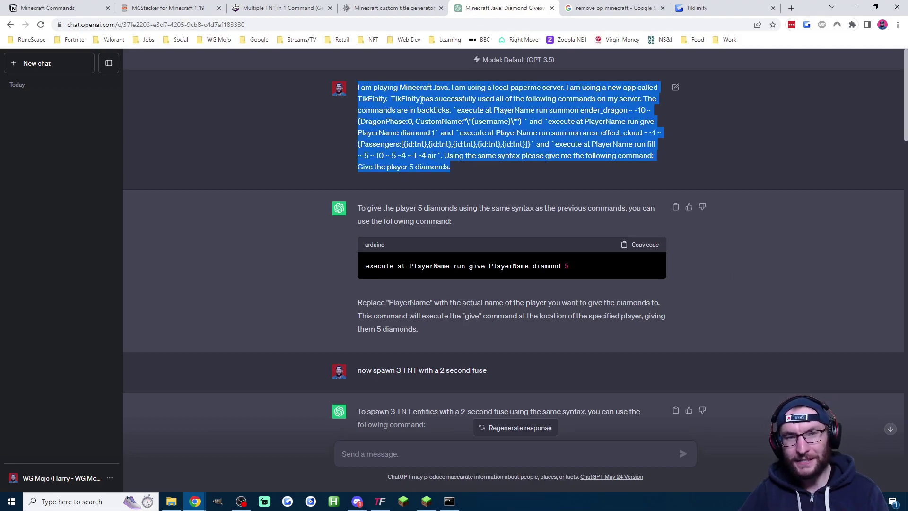
click(449, 167)
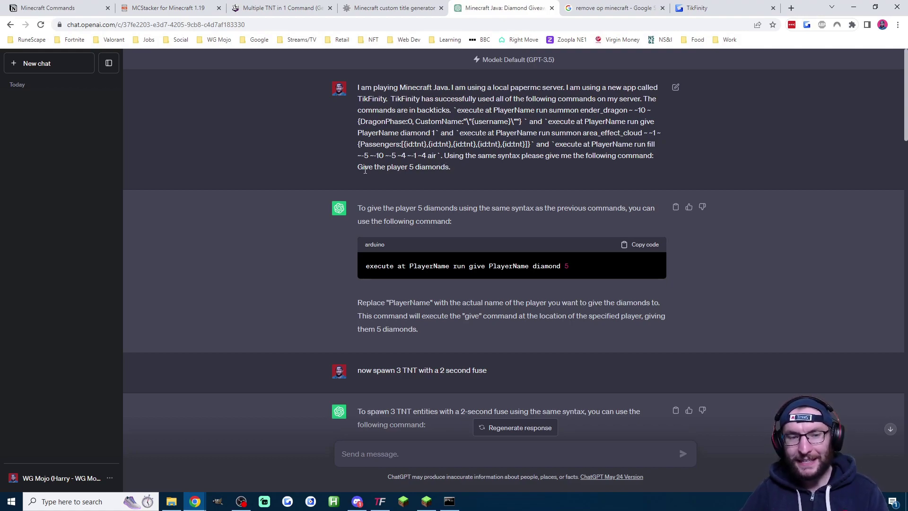
drag(357, 168, 446, 167)
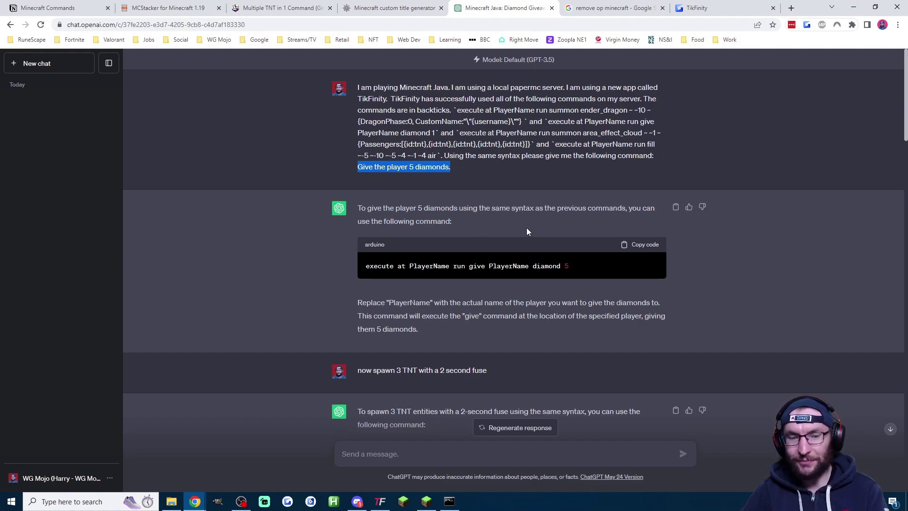
drag(575, 272, 358, 272)
click(490, 268)
scroll(750, 267, down, 10)
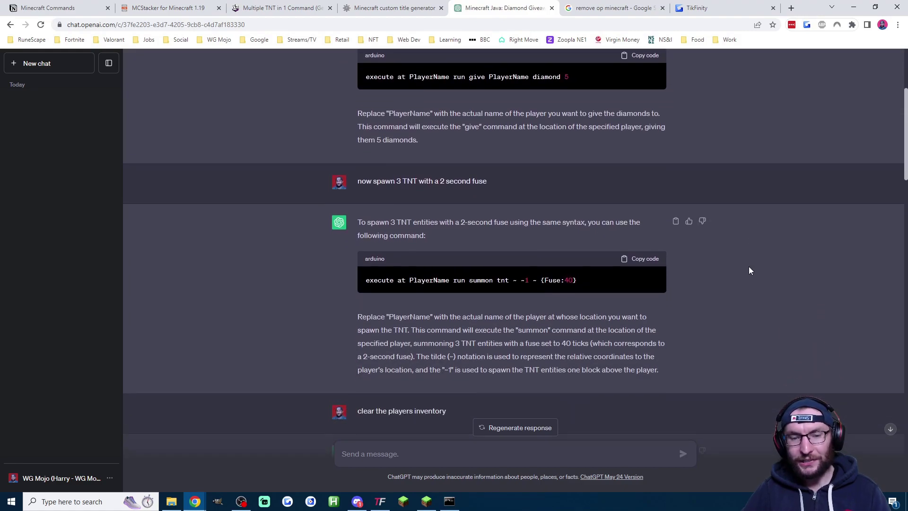
scroll(750, 260, down, 15)
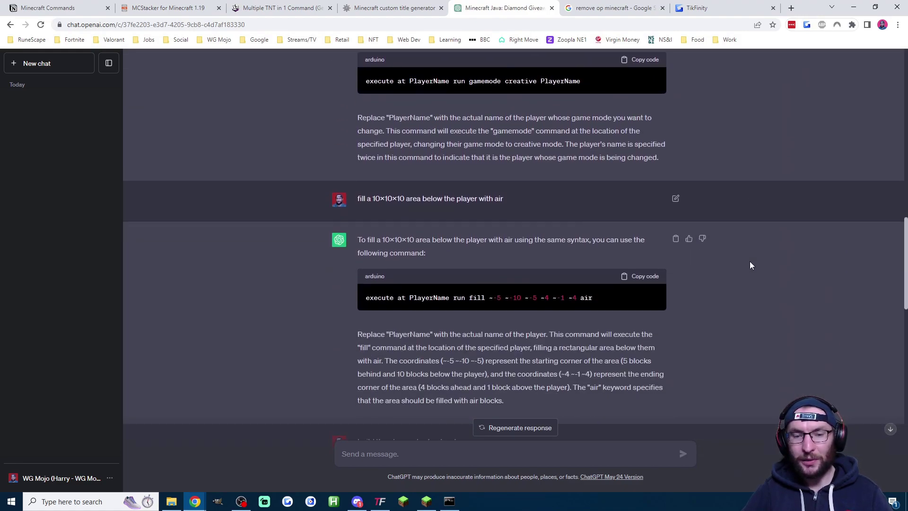
scroll(764, 263, down, 10)
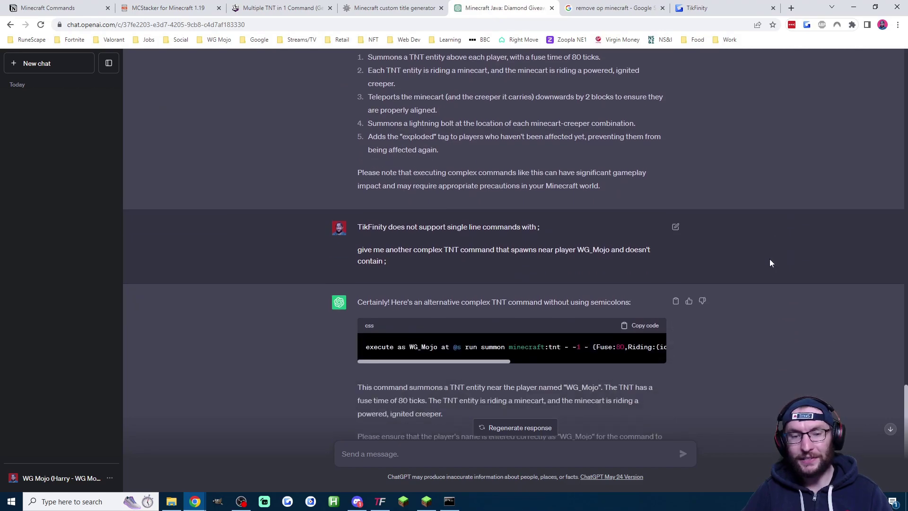
scroll(771, 263, up, 20)
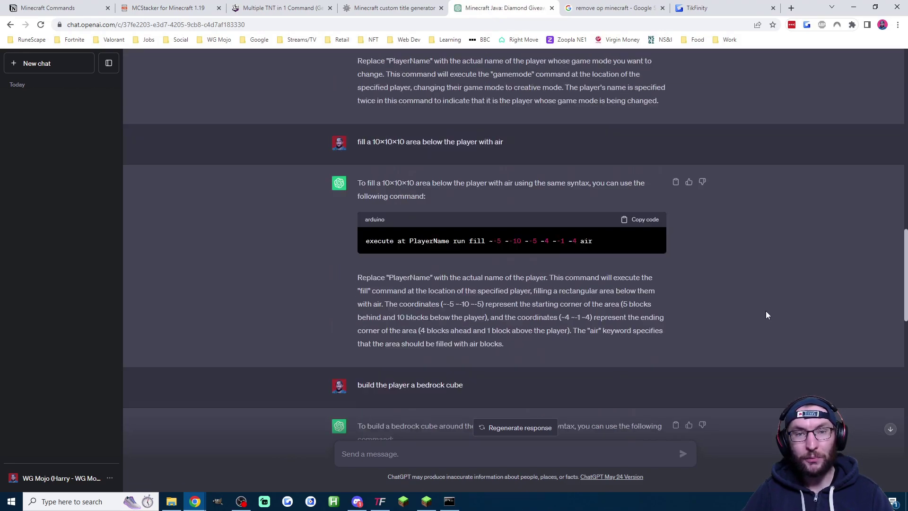
scroll(766, 307, up, 3)
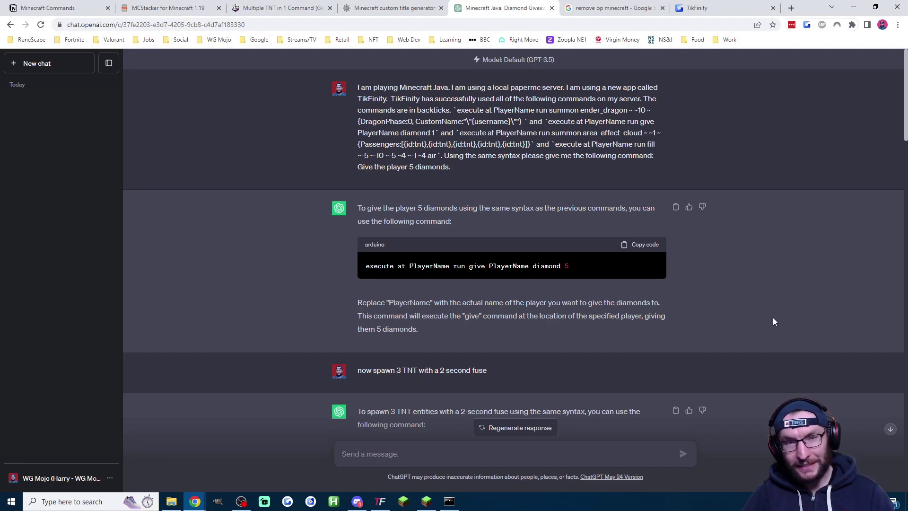
Step: In the Minecraft Tools title generator, generate a title command with the title "Test" and the subtitle "123"
key(ctrl+shift+Tab)
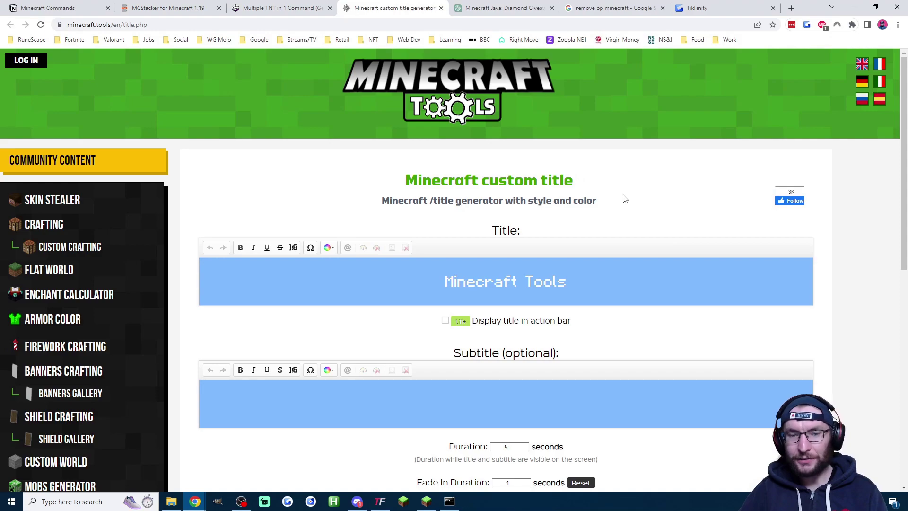
scroll(595, 217, down, 1)
click(573, 234)
text(Test)
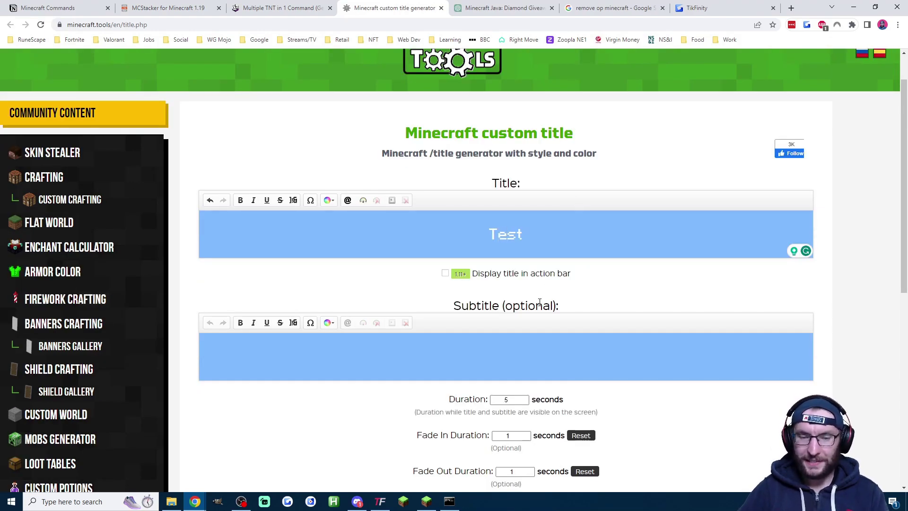
click(525, 360)
text(123)
scroll(601, 338, down, 4)
click(532, 426)
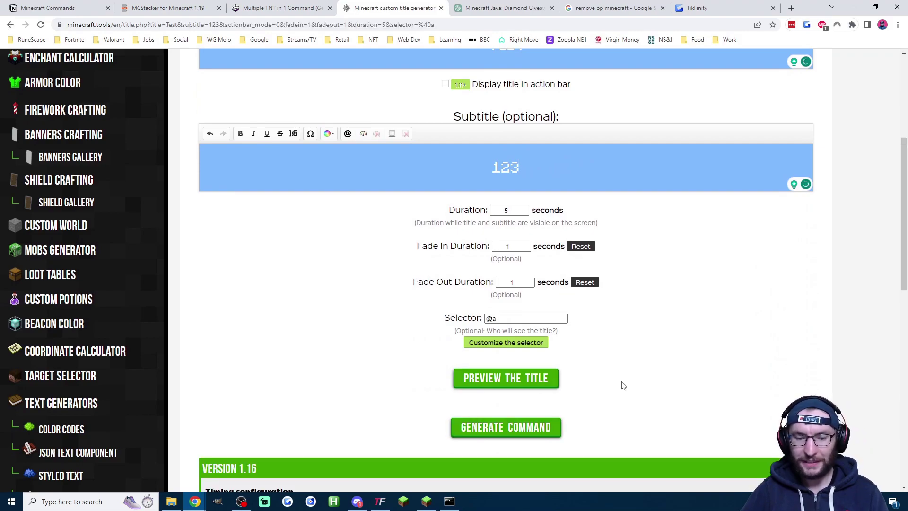
scroll(591, 369, down, 2)
scroll(572, 362, down, 3)
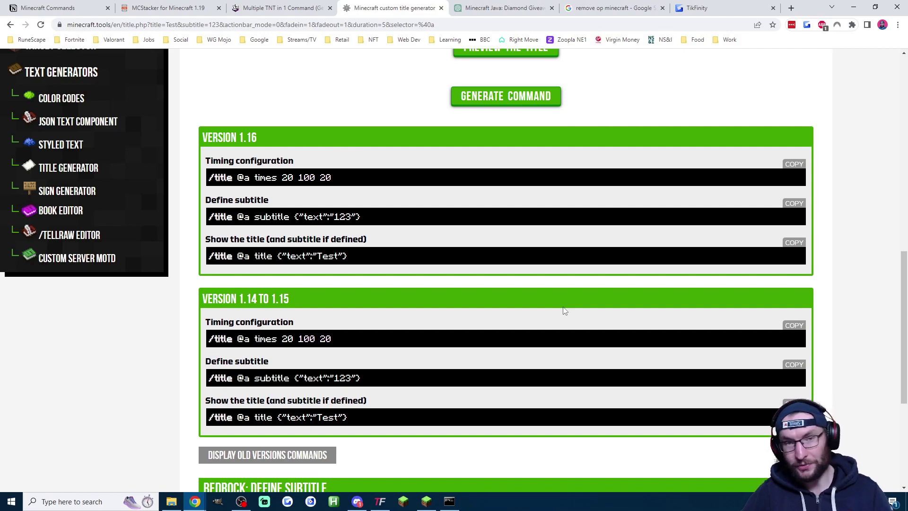
Step: In the Multiple TNT Command Generator, generate a summon command with fuse 200 and amount 10, and copy it
key(ctrl+shift+Tab)
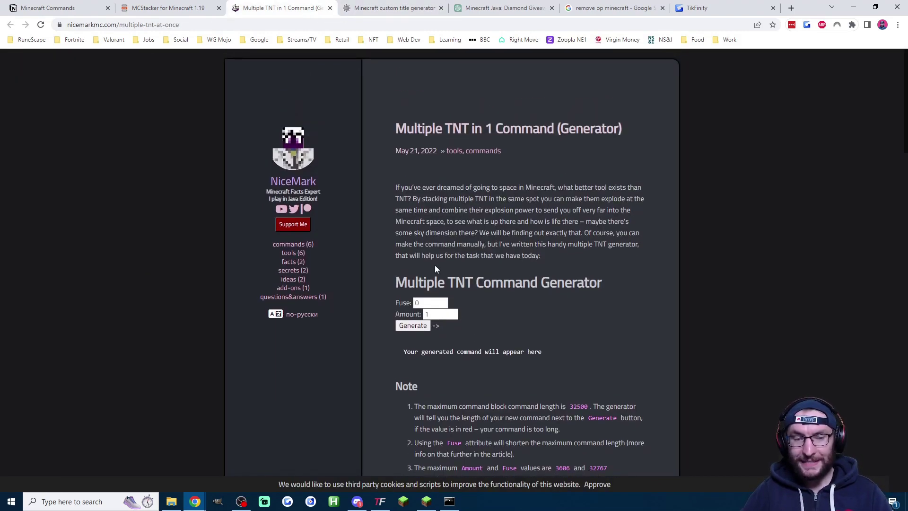
click(424, 303)
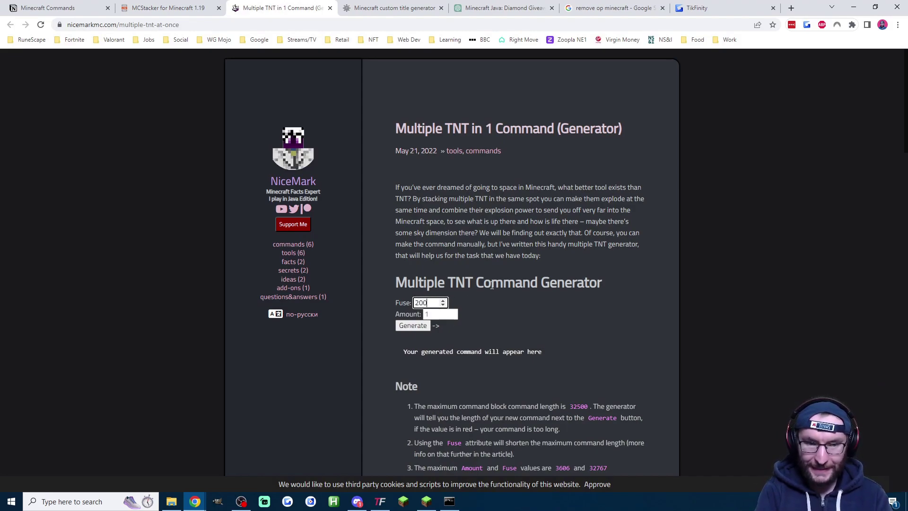
click(436, 313)
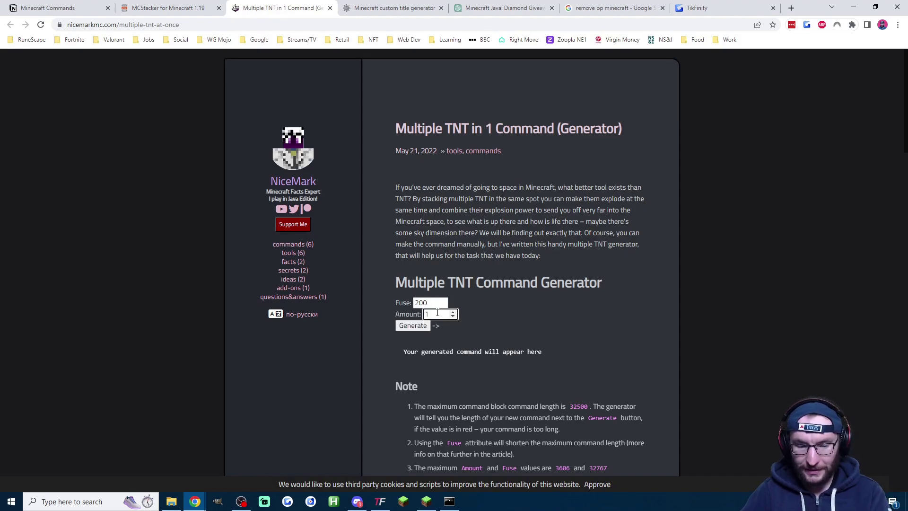
click(422, 327)
drag(436, 352, 642, 356)
click(632, 352)
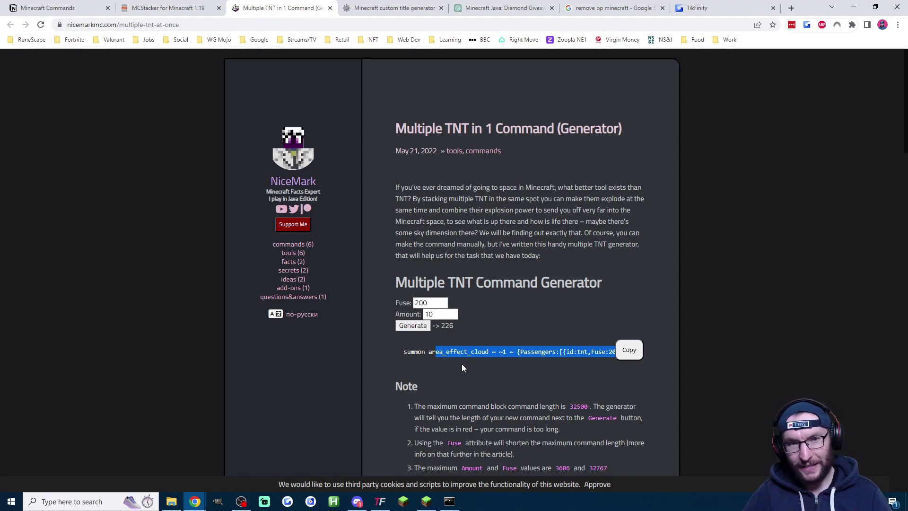
Step: Switch to the MCStacker command generator for Minecraft 1.19
key(ctrl+shift+Tab)
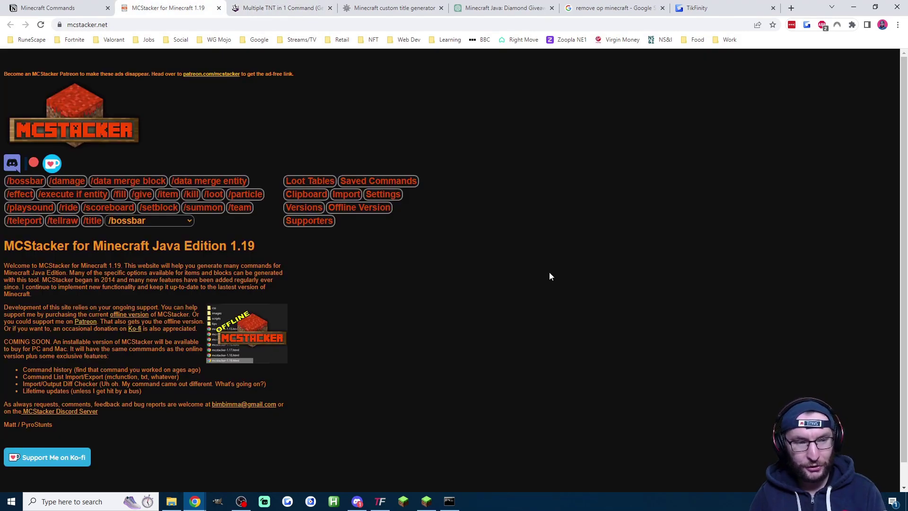